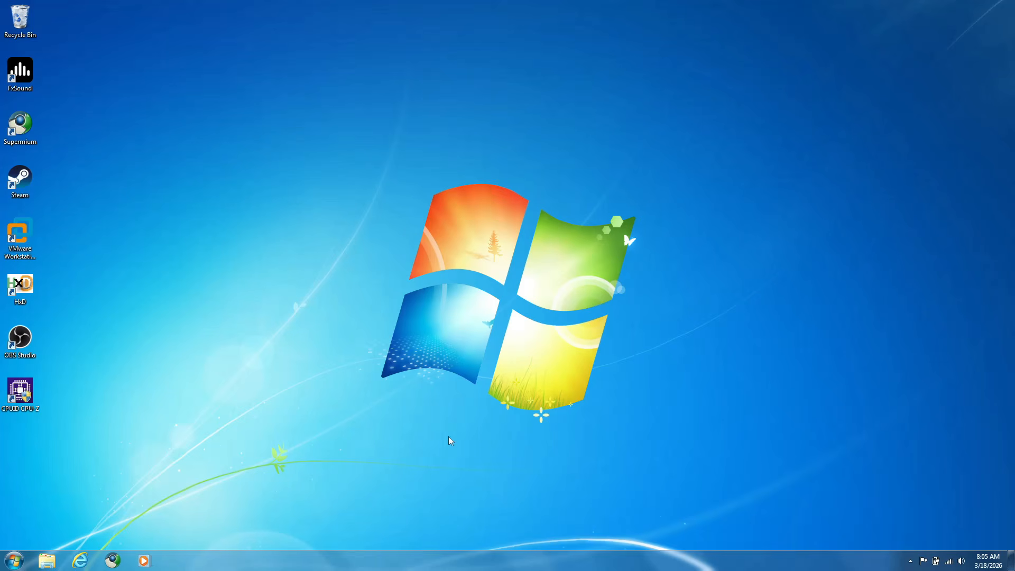
Check the processor, memory and system type in the computer's system properties, and close the properties and Computer windows
key("super+e")
right_click(508, 264)
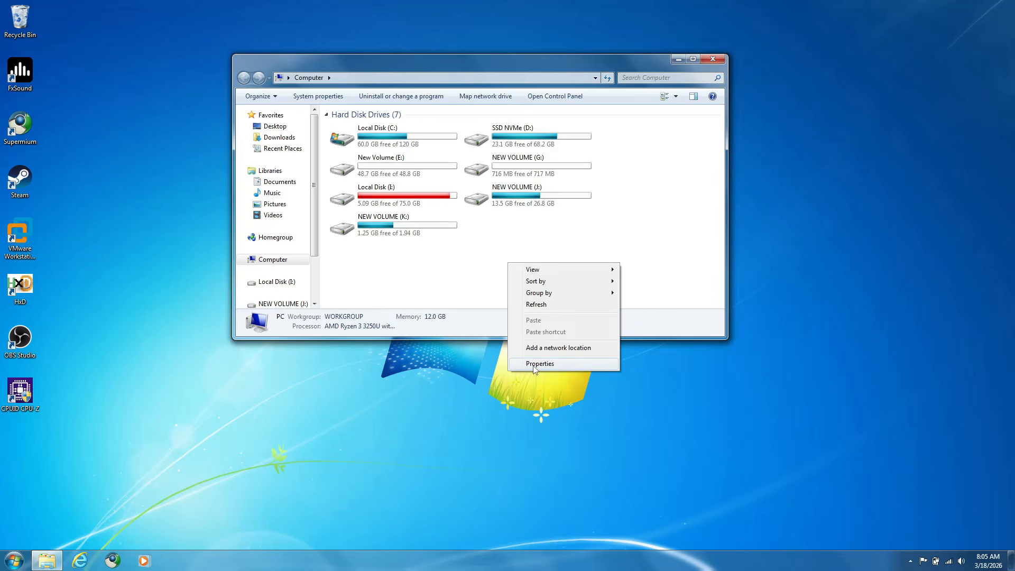
left_click(537, 364)
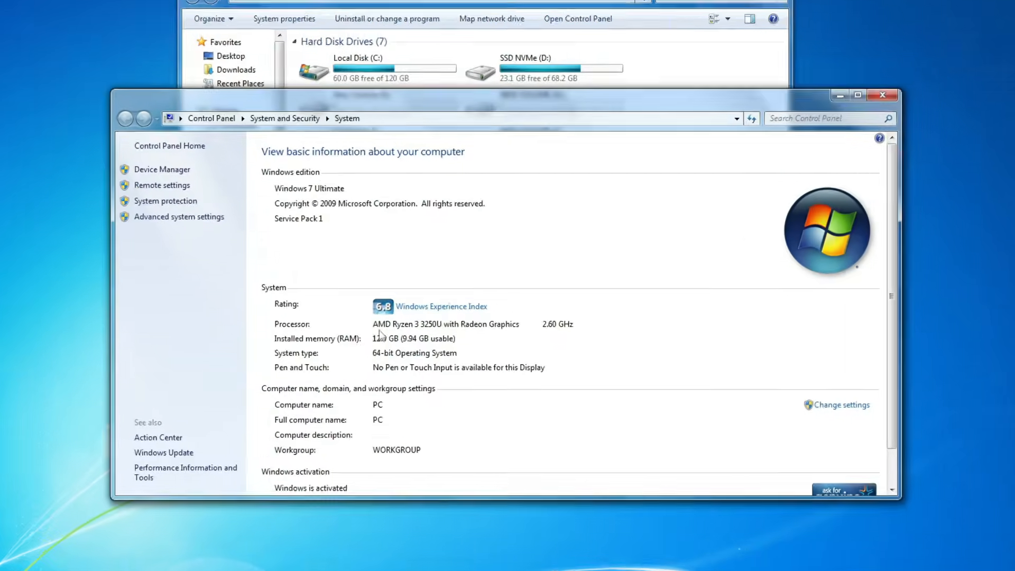
left_click(965, 33)
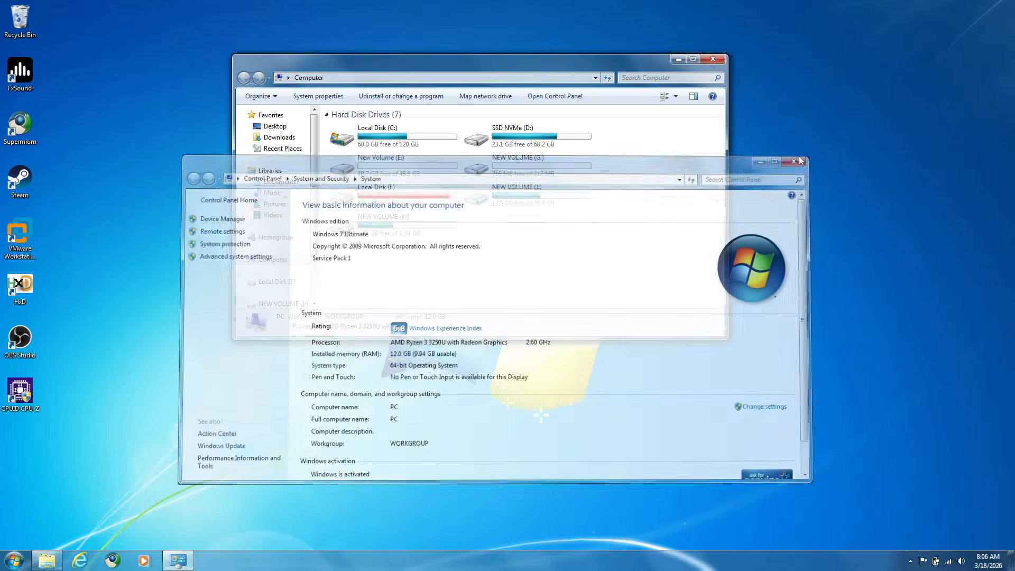
left_click(712, 60)
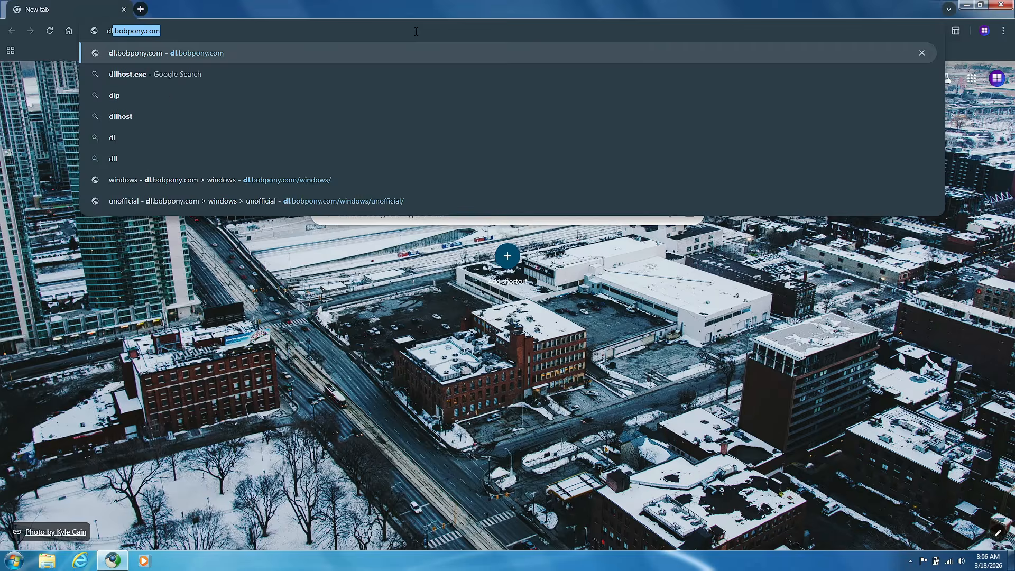
In windows/unofficial on dl.bobpony.com, request the download of en-gb_windows_8.1_with_update_9600.22577_aio_9in1_x64_v25.05.14_by_adguard.iso
key("Return")
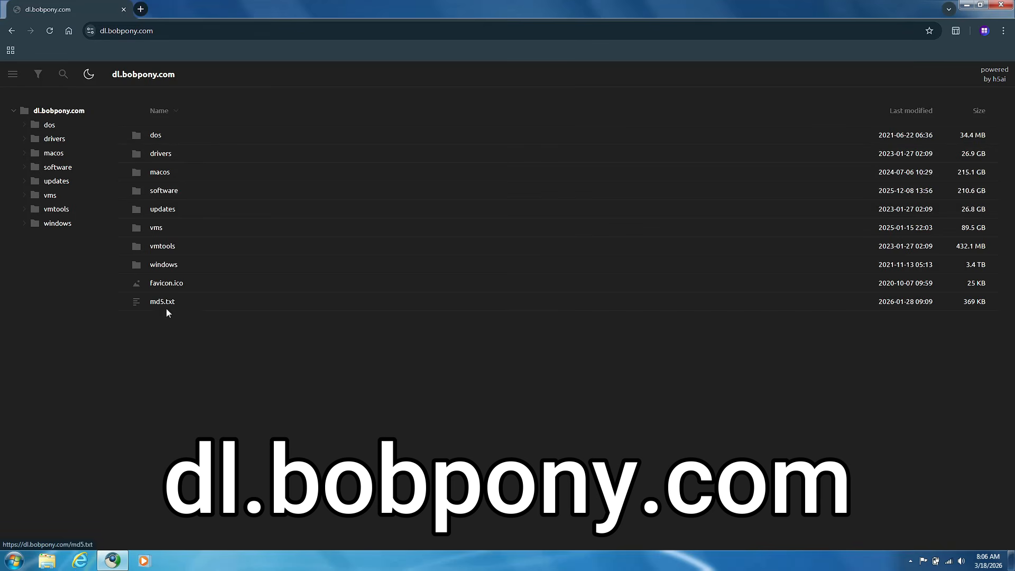
left_click(194, 267)
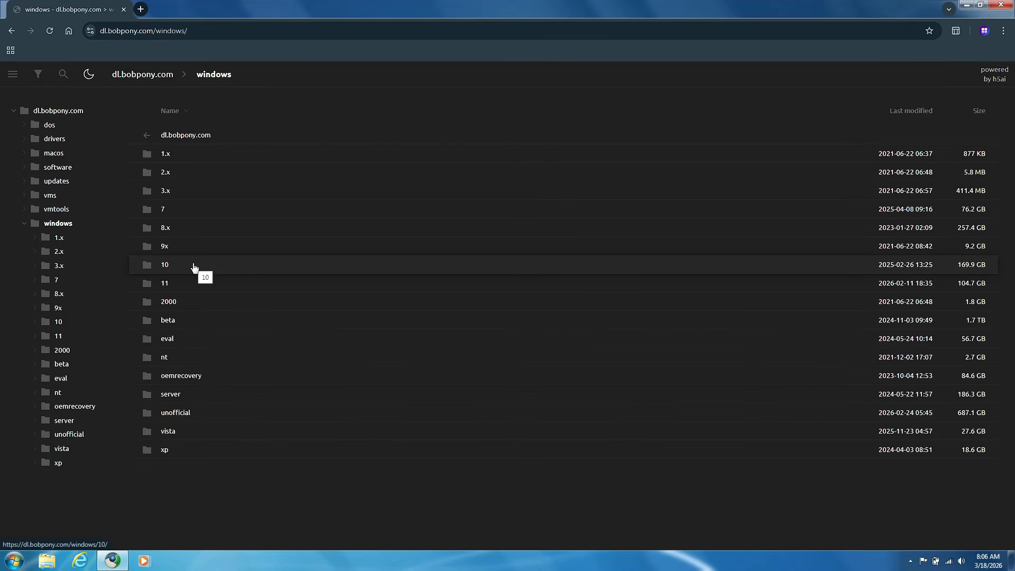
left_click(165, 413)
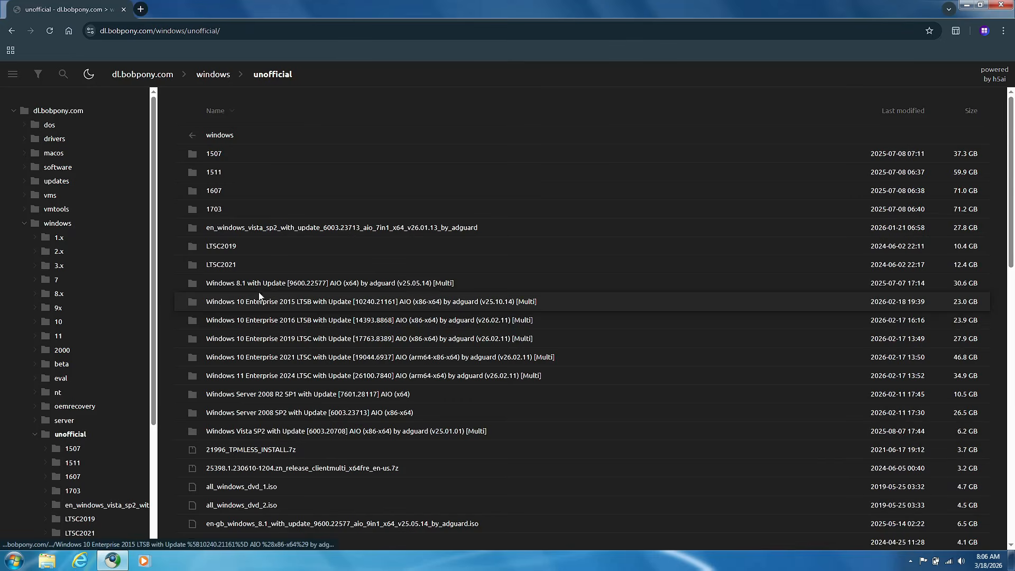
scroll(289, 412, "down", 2)
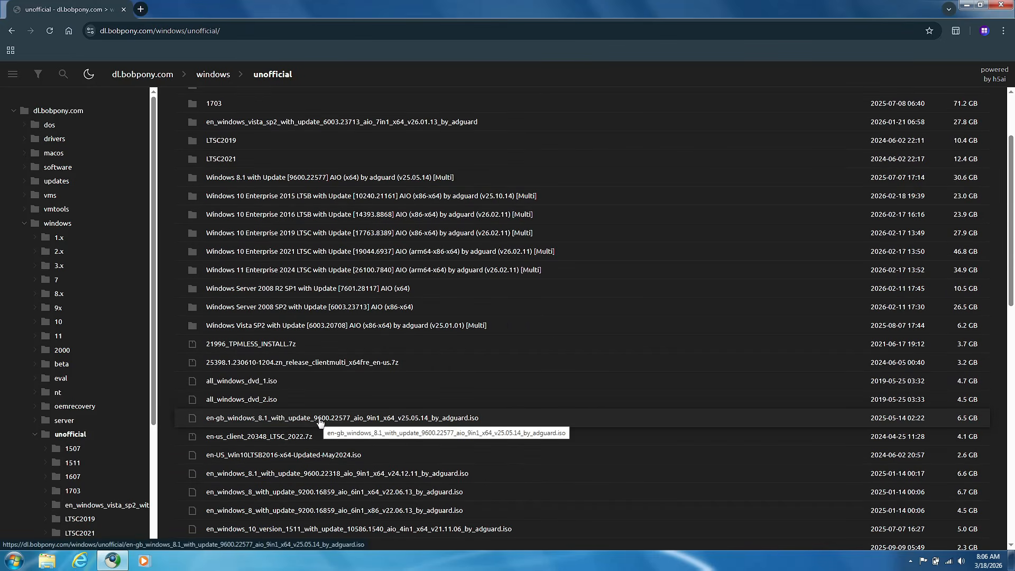
left_click(421, 422)
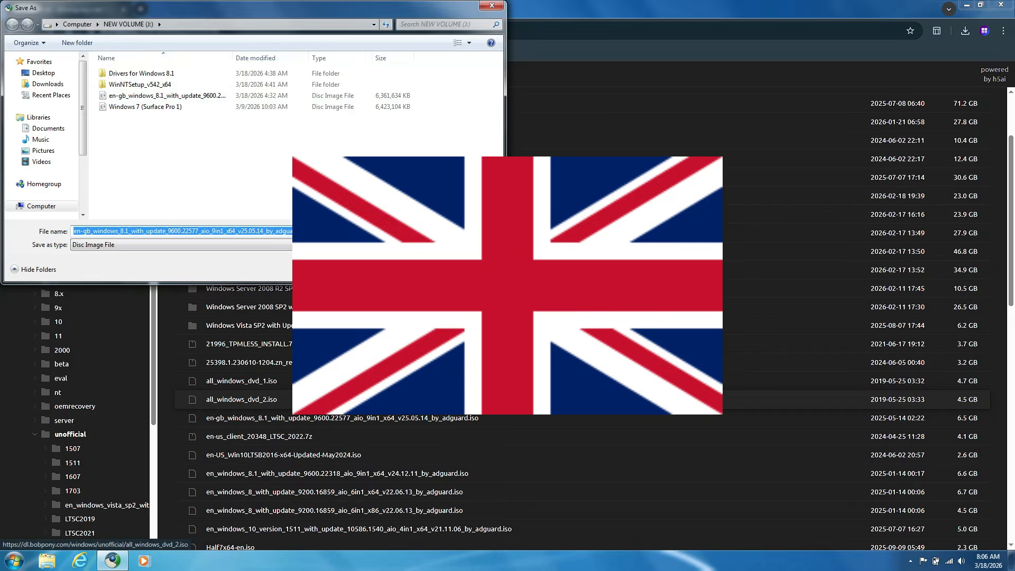
left_click(474, 269)
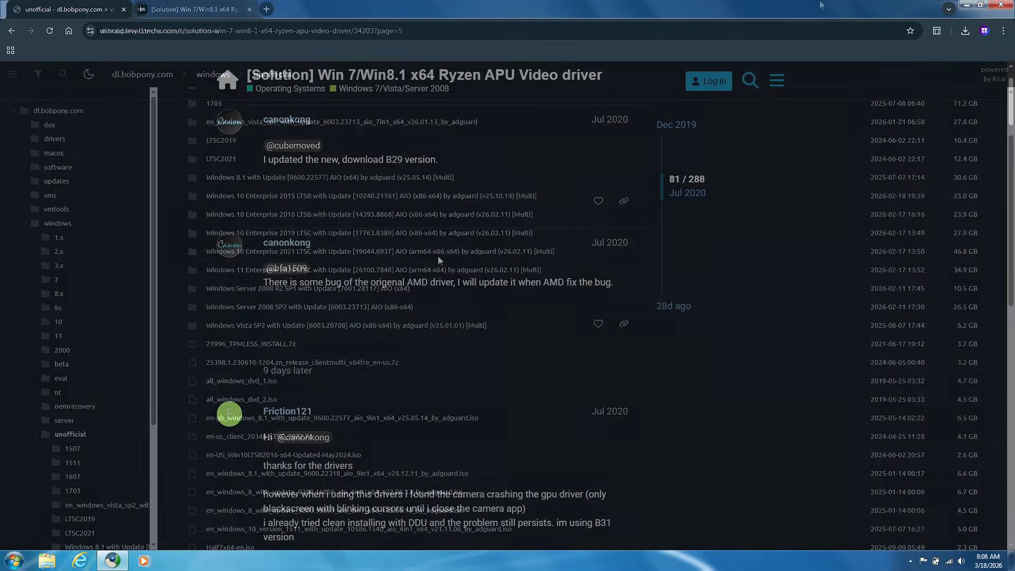
Go to the first post of the Ryzen APU Video driver thread and locate the link for driver 21.11.1 iCafe
left_click(695, 127)
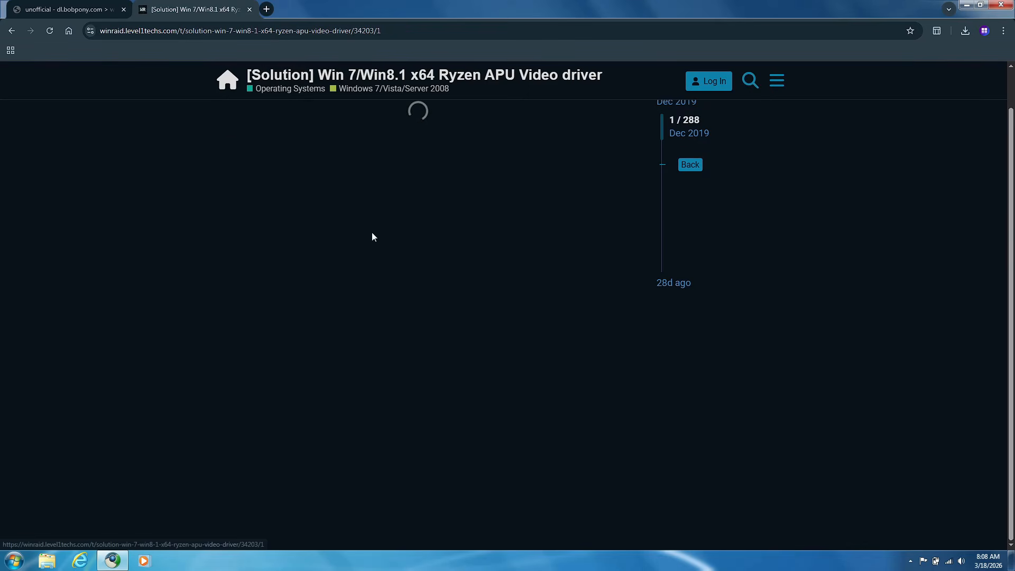
scroll(372, 235, "down", 5)
scroll(373, 235, "down", 20)
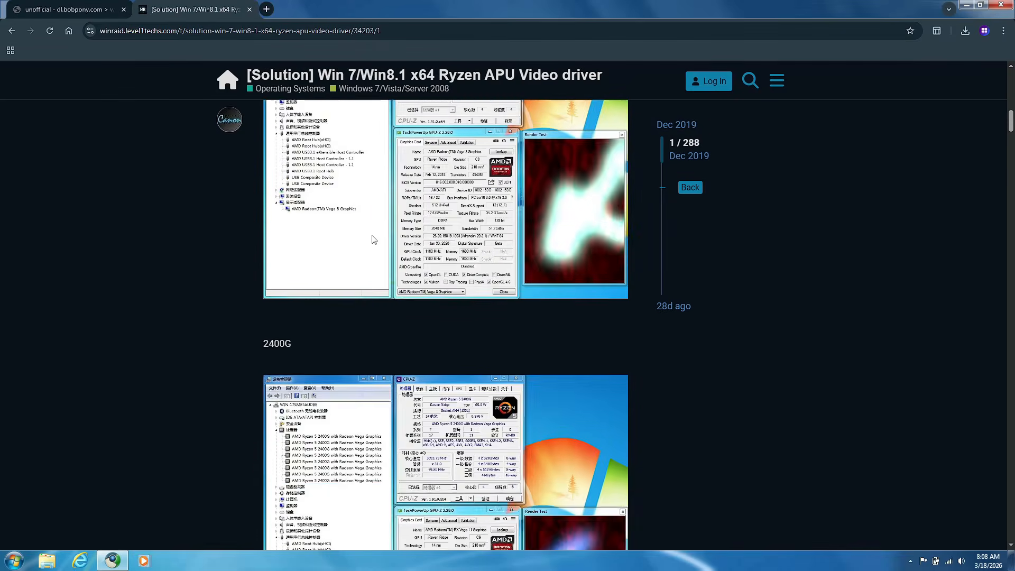
scroll(374, 240, "down", 20)
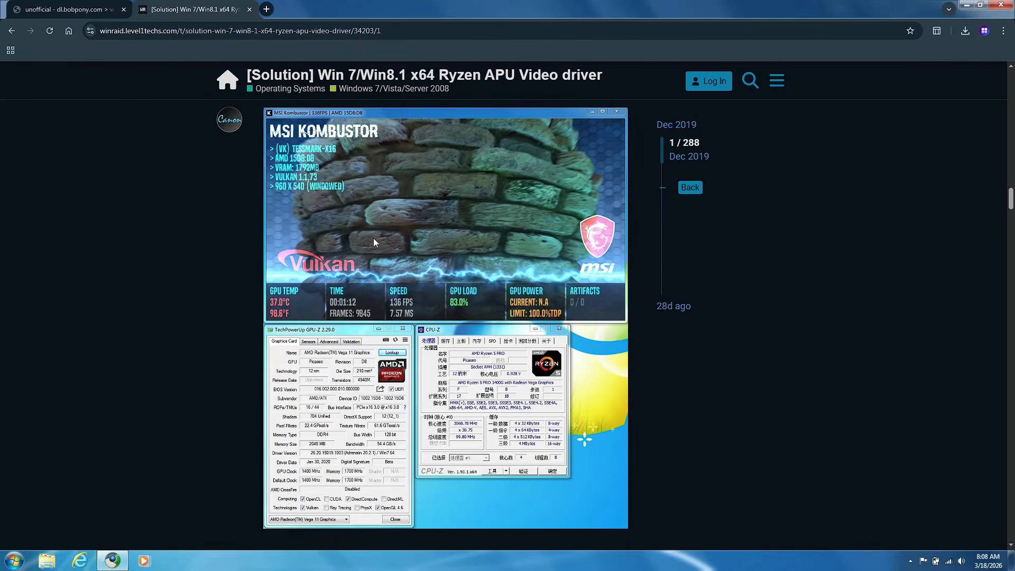
scroll(376, 242, "down", 15)
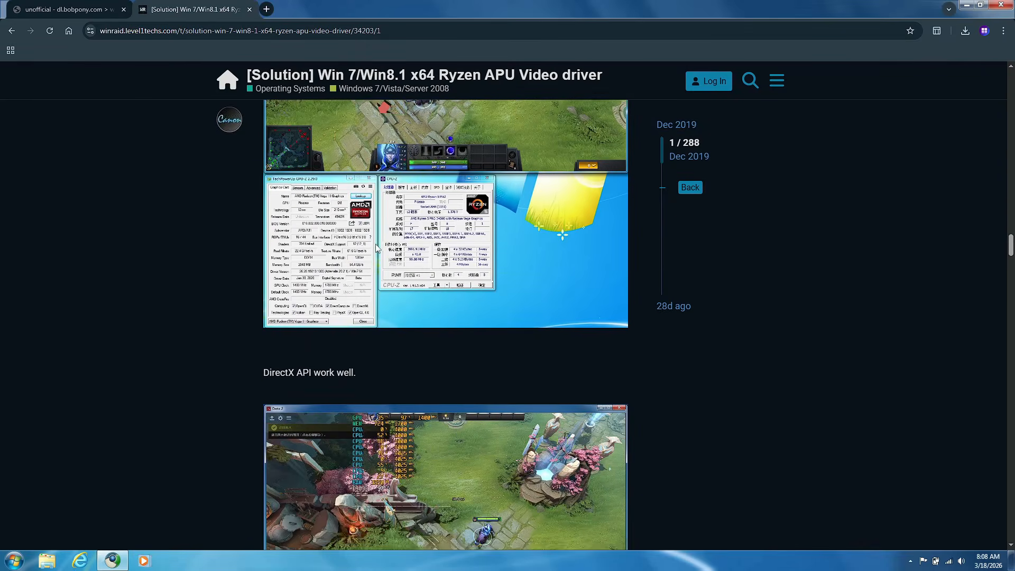
scroll(435, 284, "down", 20)
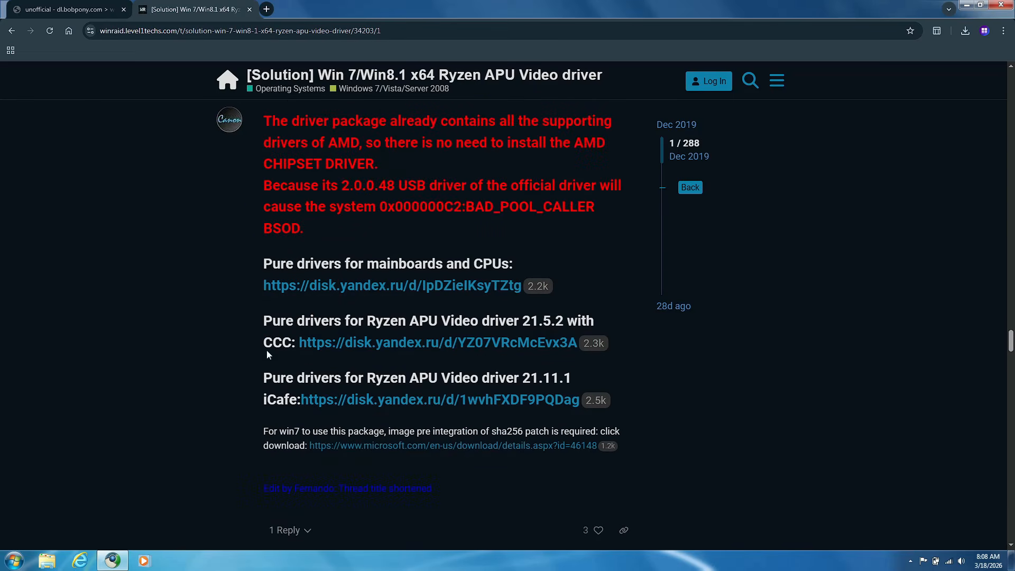
left_click_drag(259, 384, 582, 401)
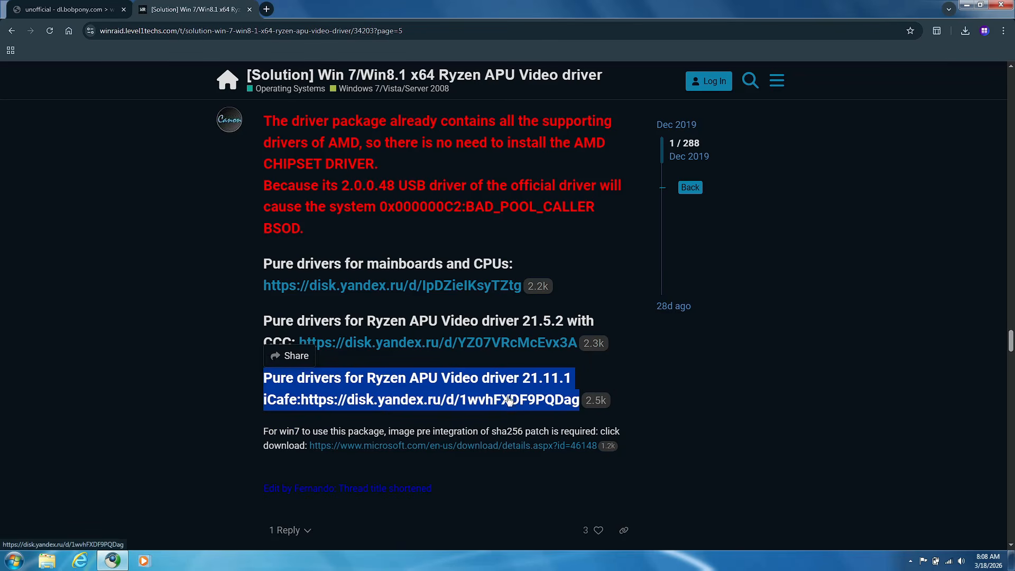
left_click(503, 377)
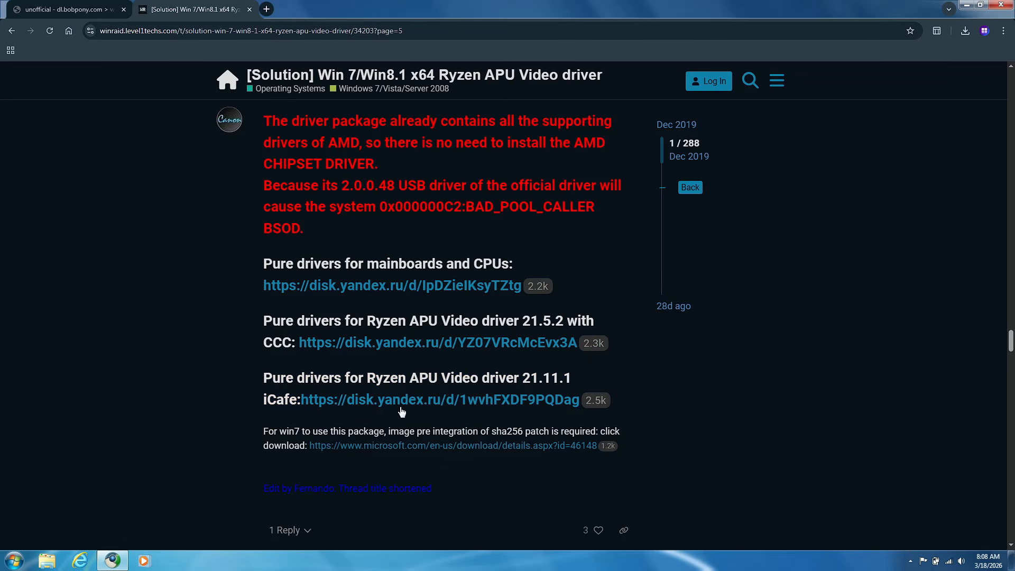
Open a new browser tab and enter "Intel" as the start of a driver search
left_click(267, 9)
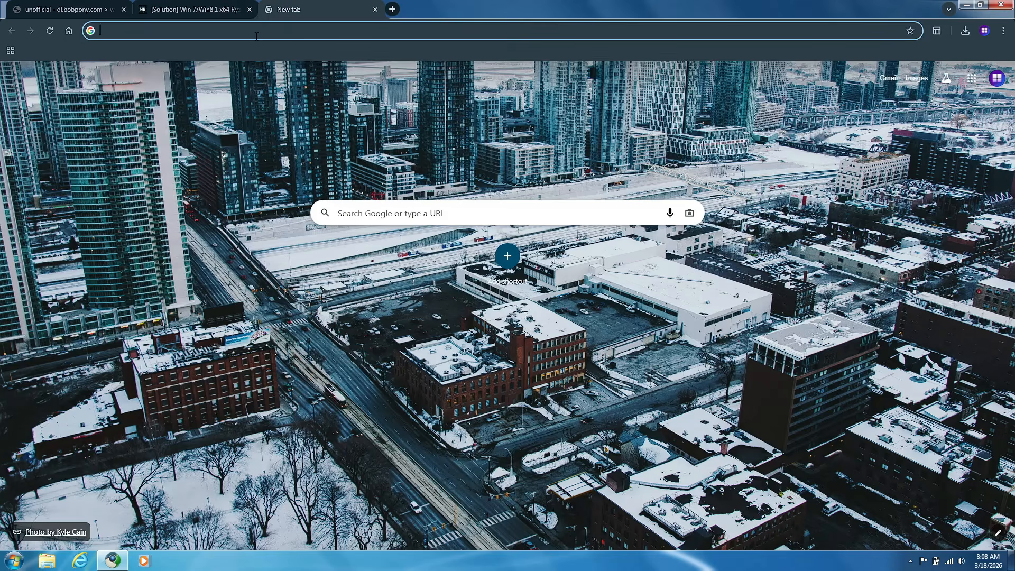
left_click(256, 35)
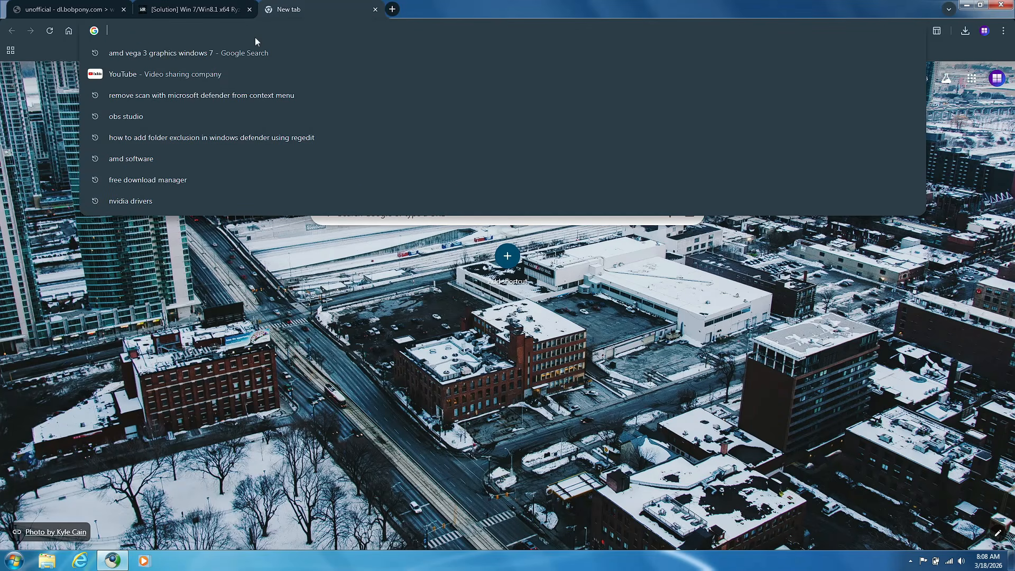
type("I")
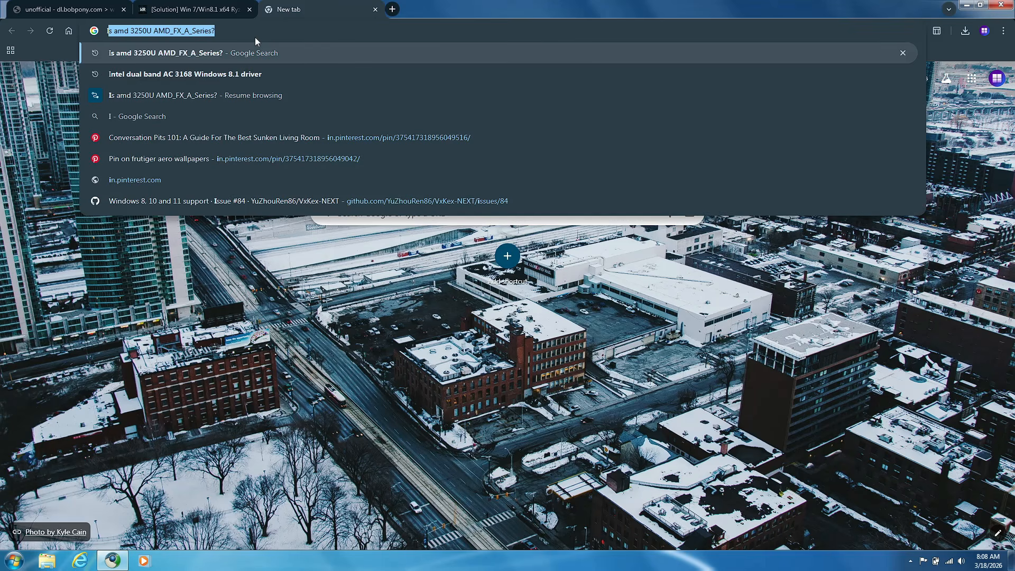
type("ntel")
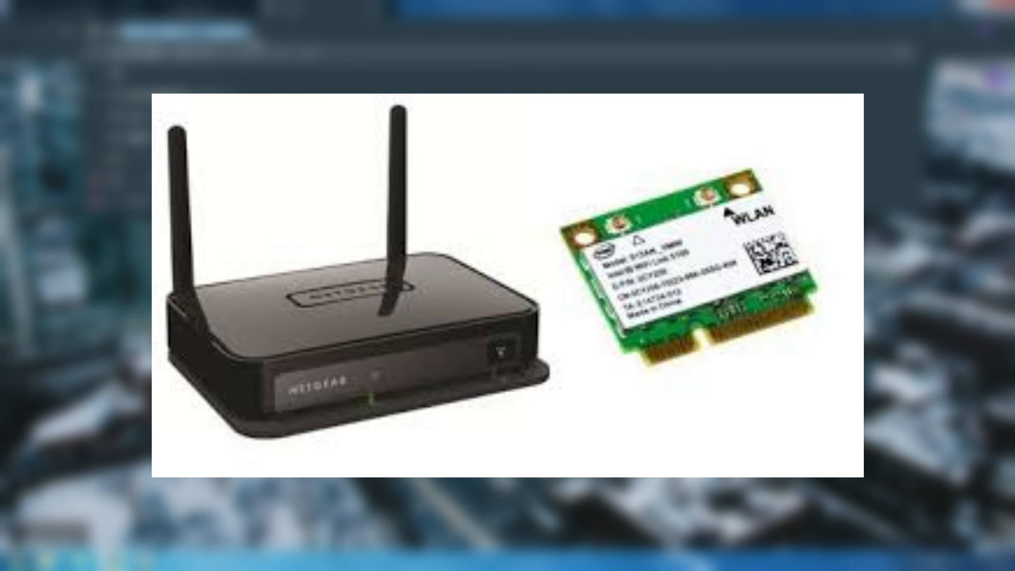
Open Device Manager by running devmgmt.msc and expand the network adapters to identify the Wi-Fi card
key("super+r")
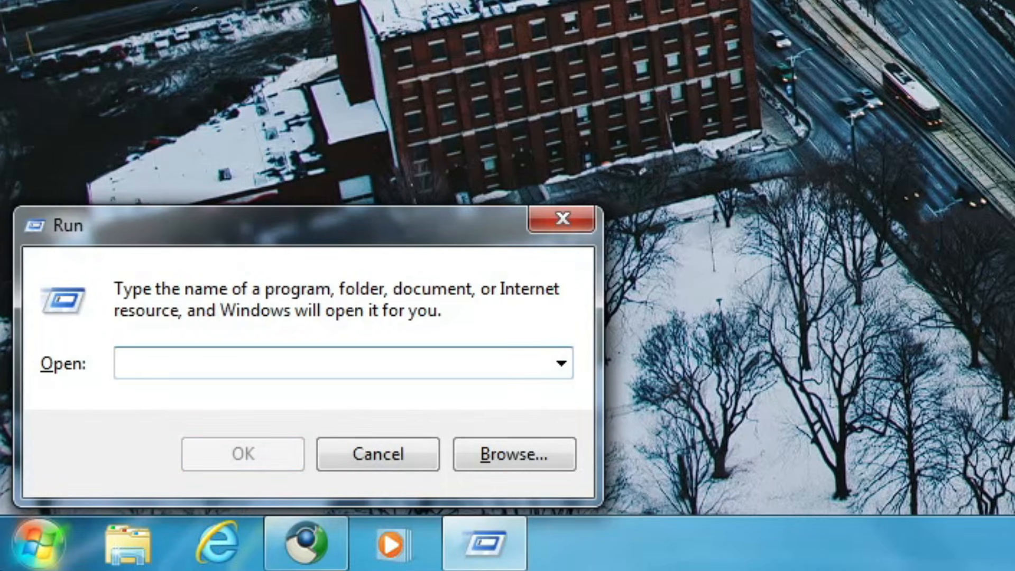
type("devmgm")
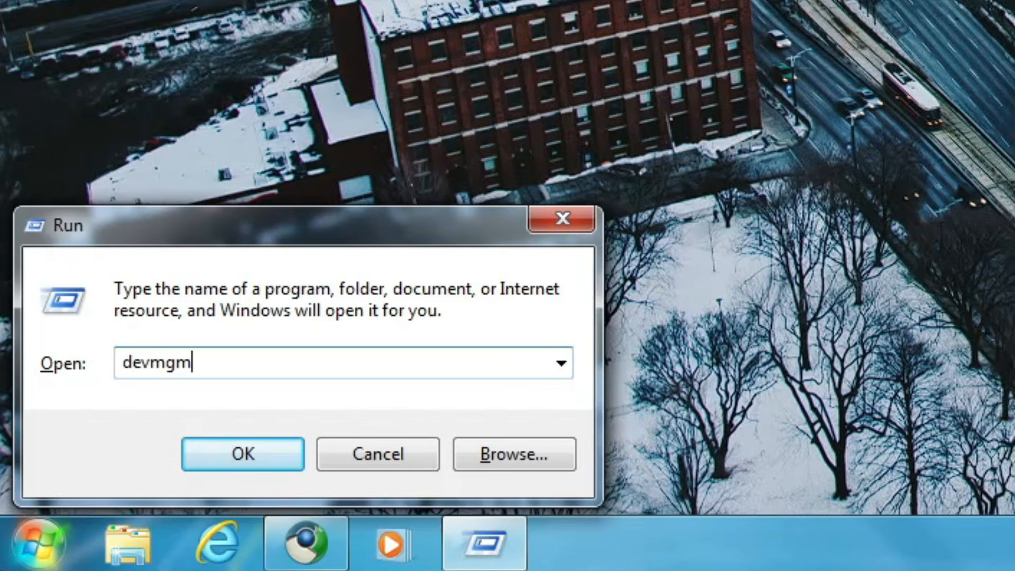
type("t.msc")
key("Return")
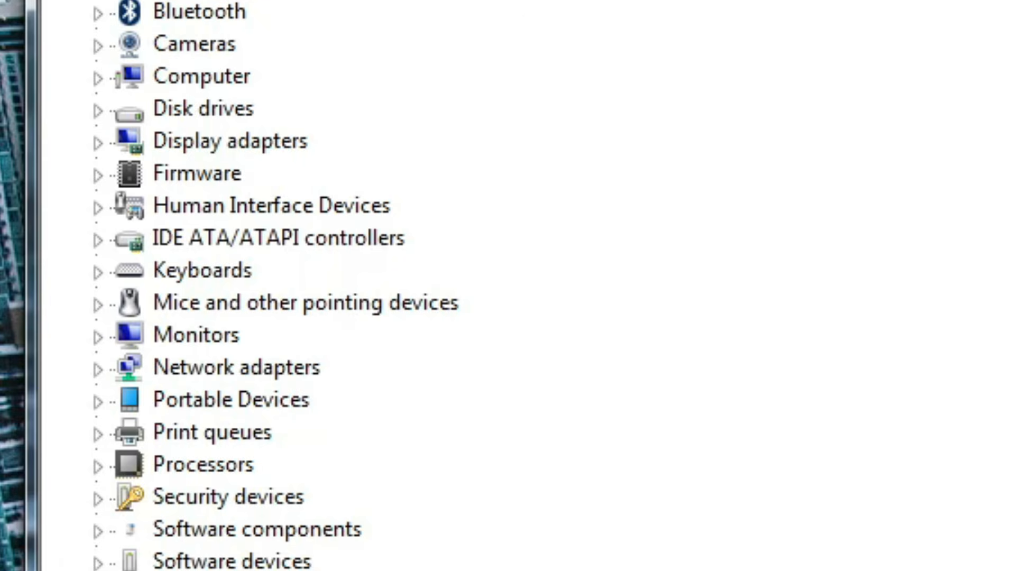
left_click(98, 369)
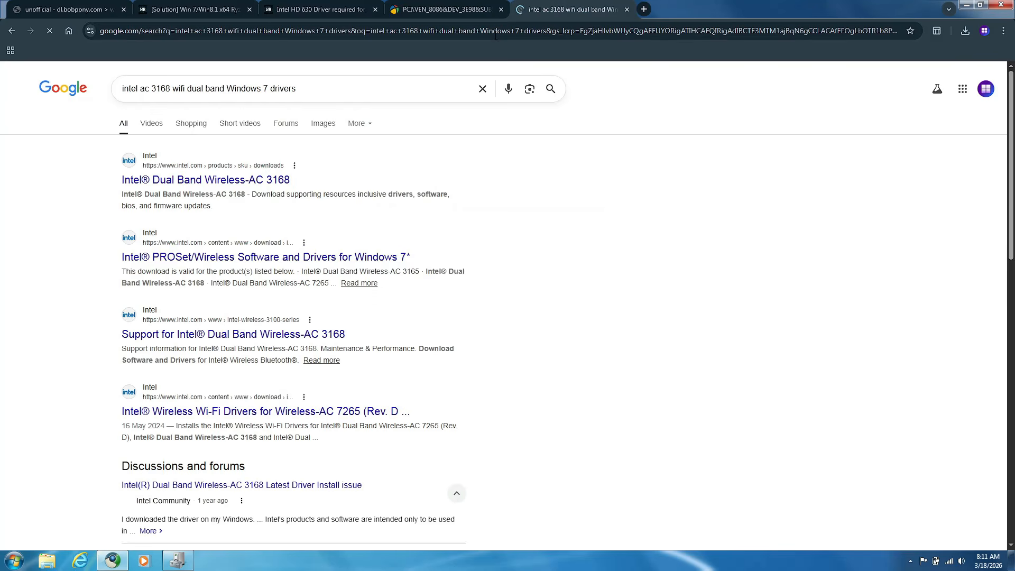
From the Google results, open DriverPack's Intel Dual Band Wireless-AC 3168 page and filter its drivers for Windows 8.1 x64
scroll(85, 273, "down", 8)
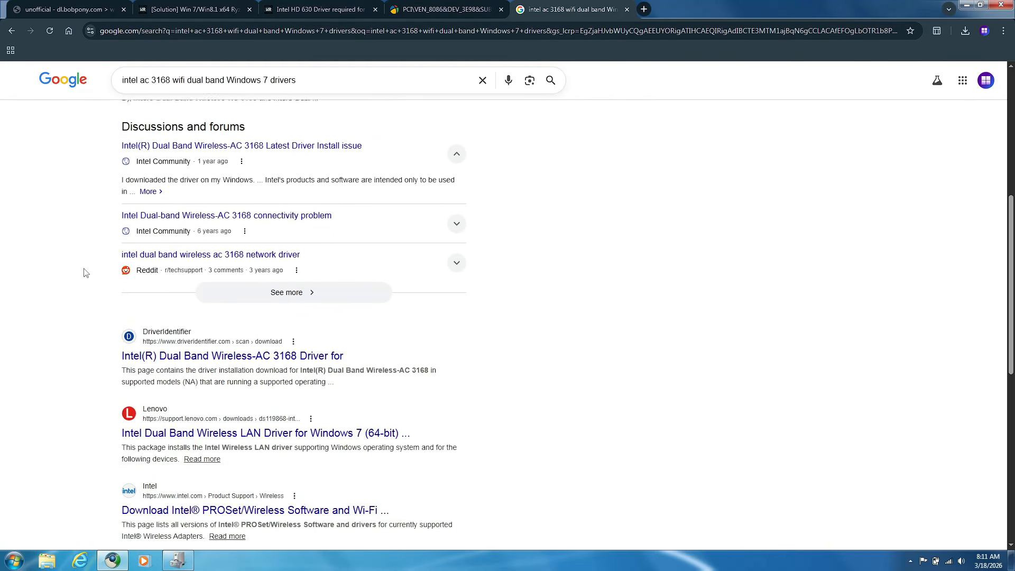
scroll(175, 361, "down", 4)
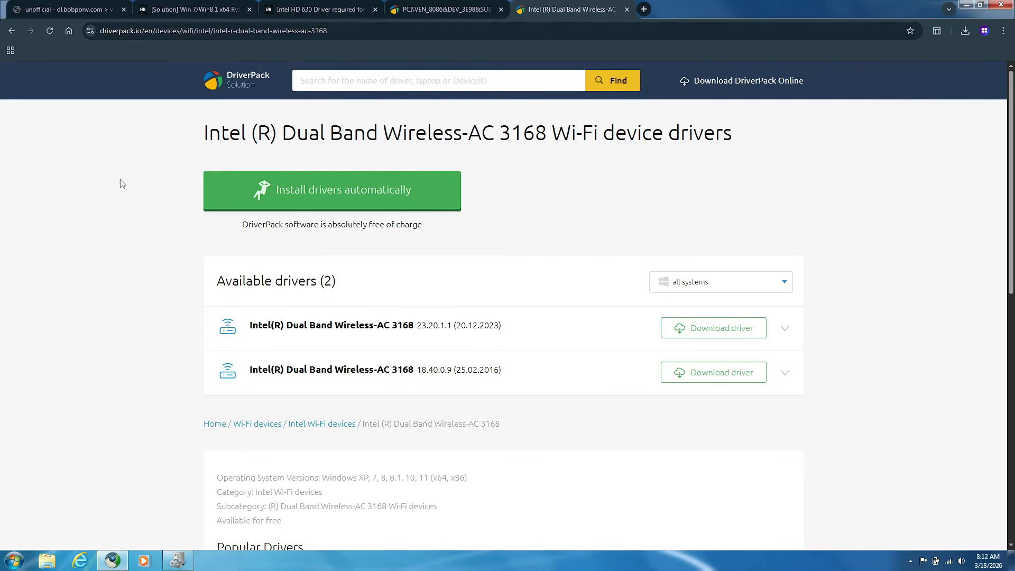
left_click(698, 315)
scroll(685, 460, "down", 3)
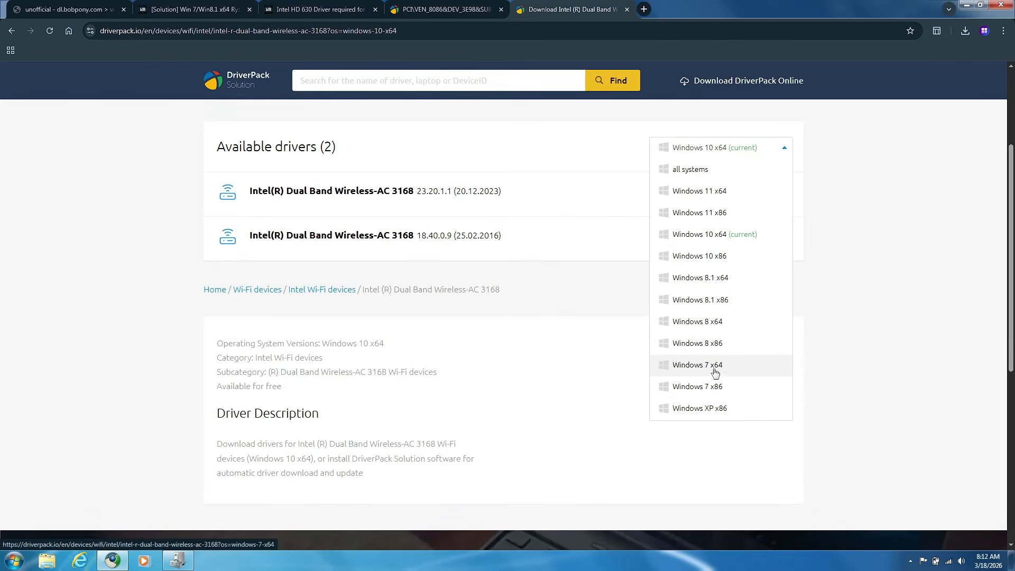
left_click(703, 280)
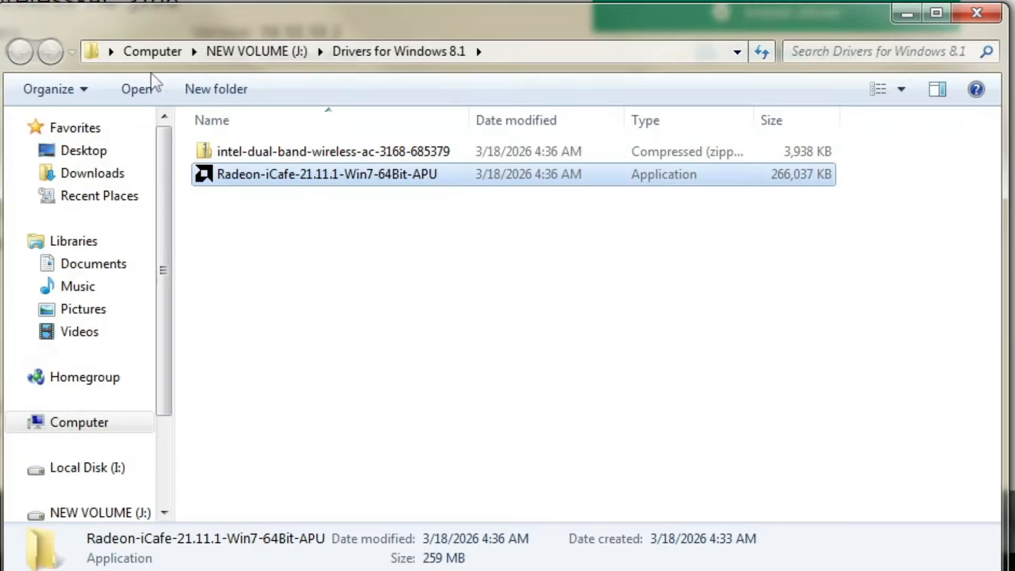
Extract the Radeon-iCafe-21.11.1-Win7-64Bit-APU package into its own folder with 7-Zip
right_click(265, 199)
mouse_move(317, 254)
left_click(659, 345)
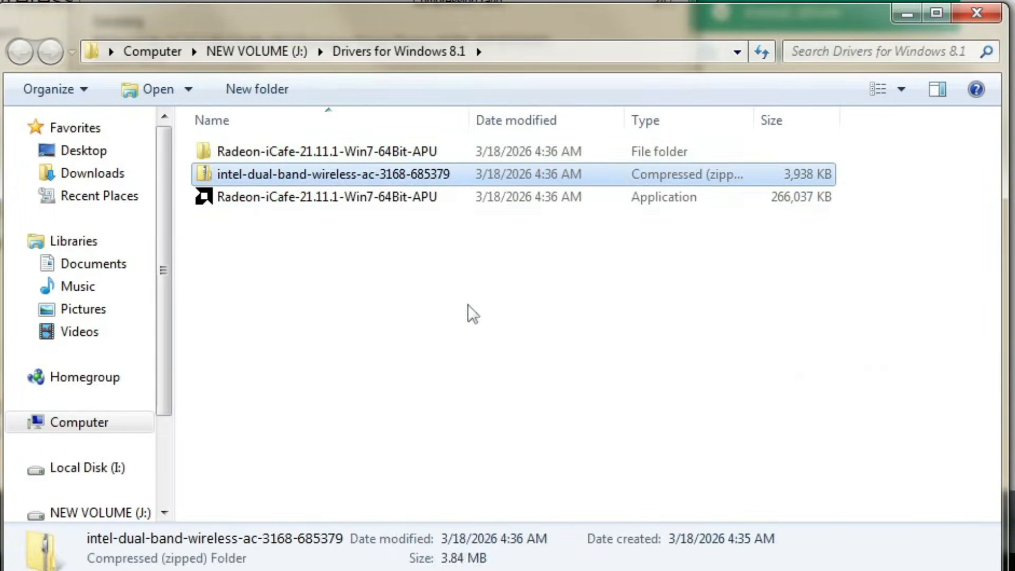
right_click(468, 306)
mouse_move(741, 295)
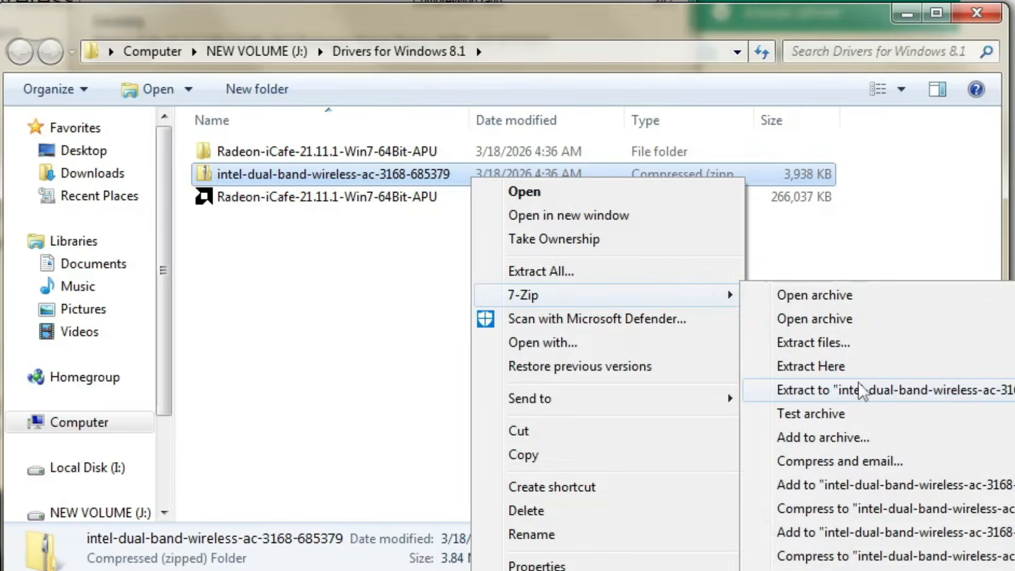
left_click(833, 388)
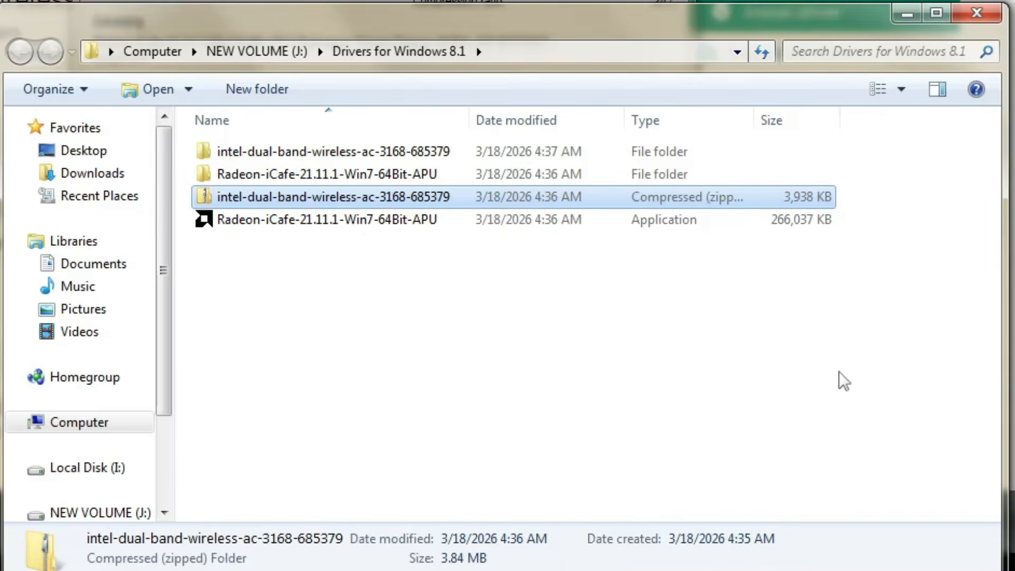
double_click(204, 149)
right_click(207, 173)
mouse_move(423, 293)
left_click(567, 386)
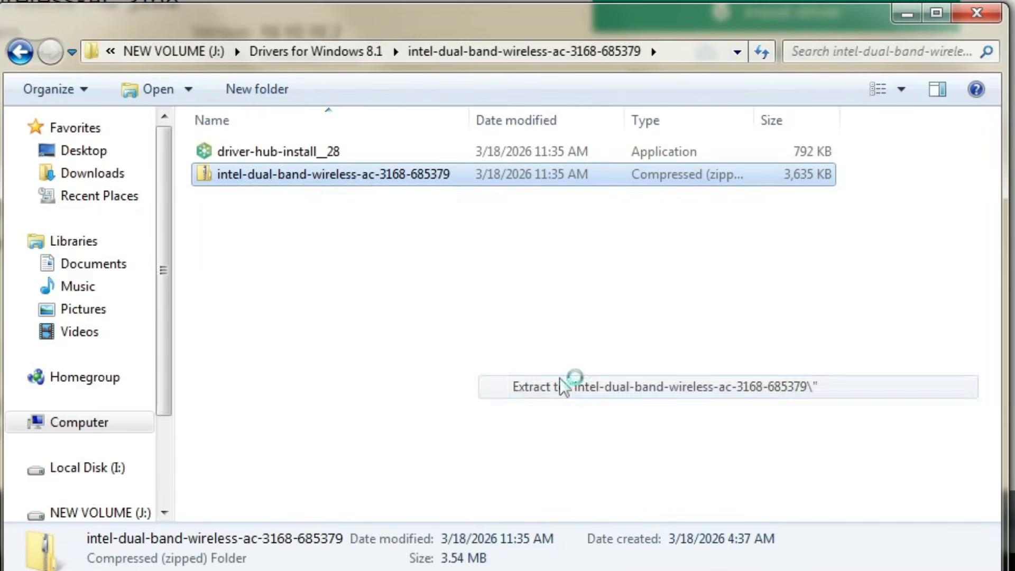
Try to move the nested Intel driver folder up into Drivers for Windows 8.1, agreeing to merge it with the same-named folder
left_click(316, 153)
double_click(315, 153)
key("BackSpace")
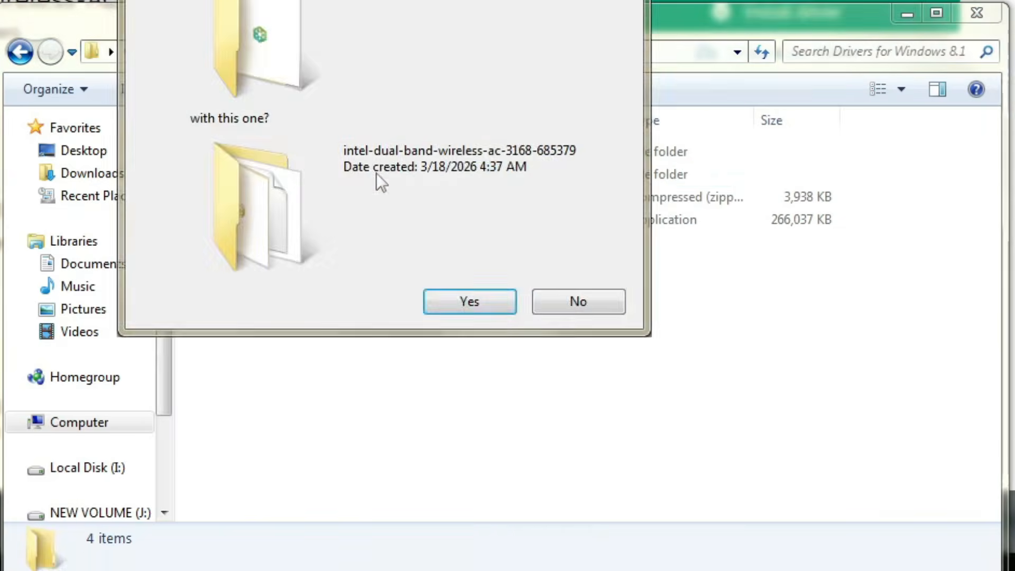
left_click(469, 299)
Delete the driver-hub-install__28 application and the inner zip archive from the extracted Intel folder, and open the nested folder
left_click_drag(306, 227, 272, 164)
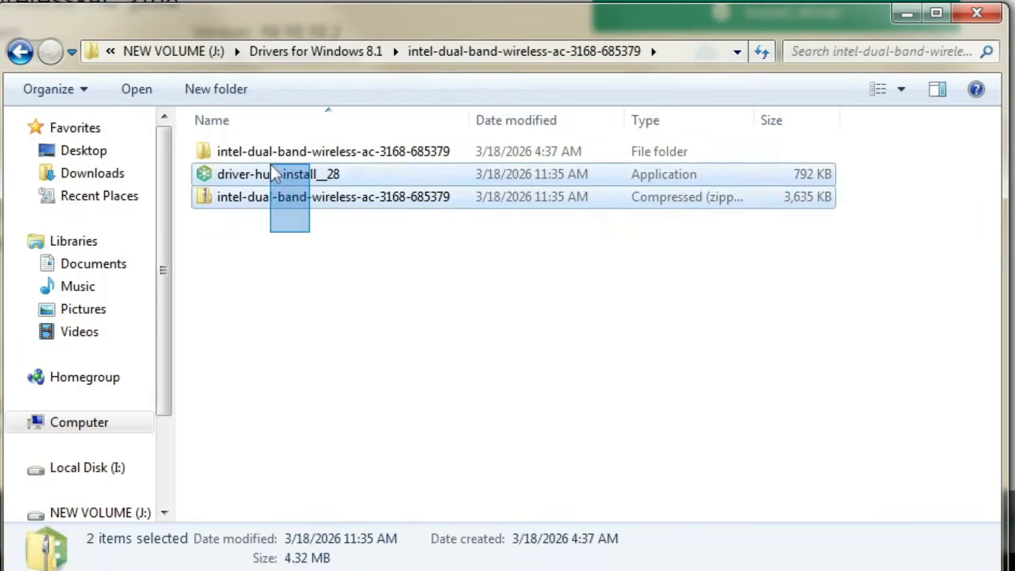
key("Delete")
double_click(318, 152)
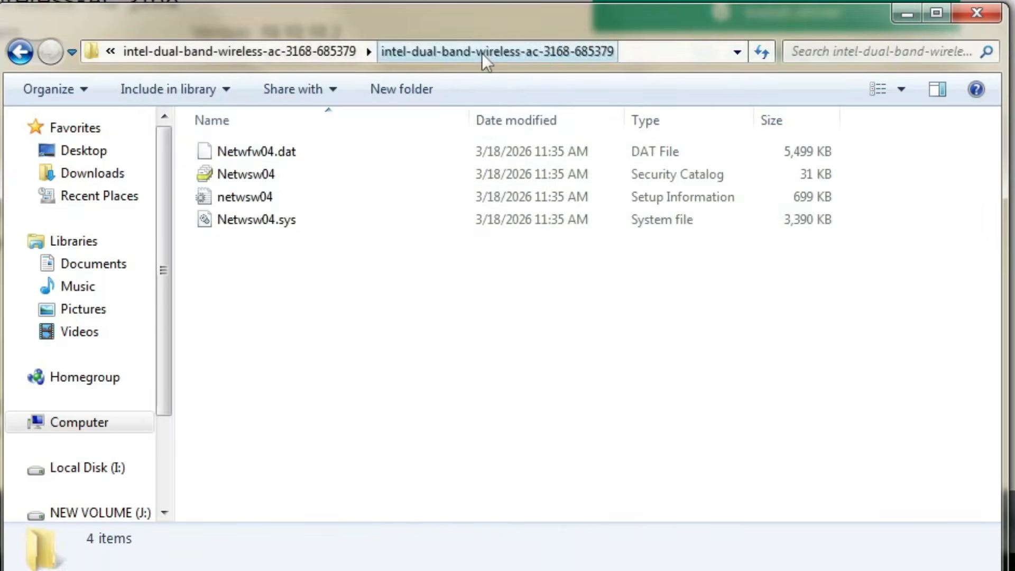
Move all Intel driver files from the nested folder into the outer one, delete the nested folder and return to Drivers for Windows 8.1
key("BackSpace")
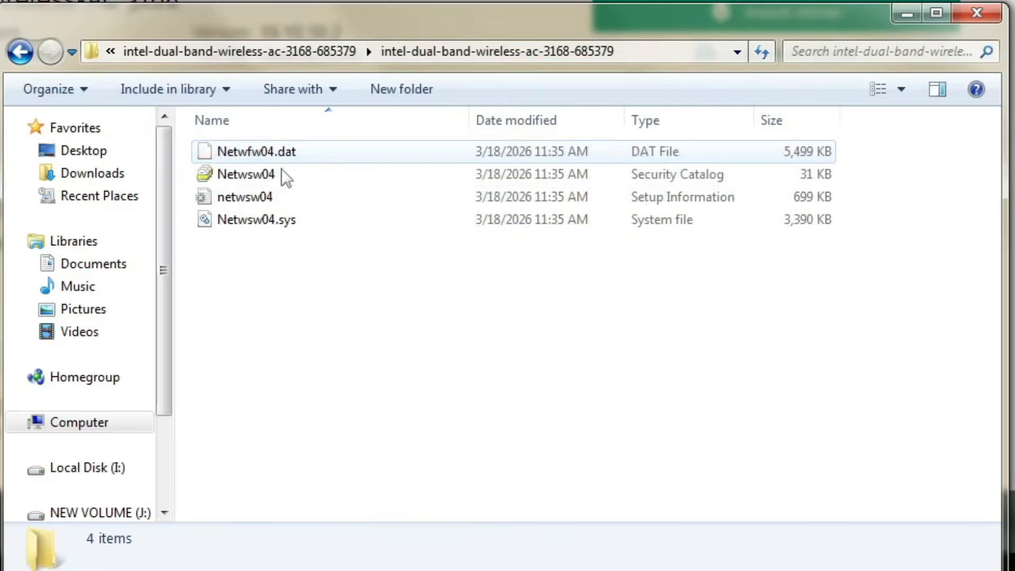
key("ctrl+a")
left_click(335, 52)
left_click(433, 288)
key("ctrl+v")
left_click(363, 154)
key("Delete")
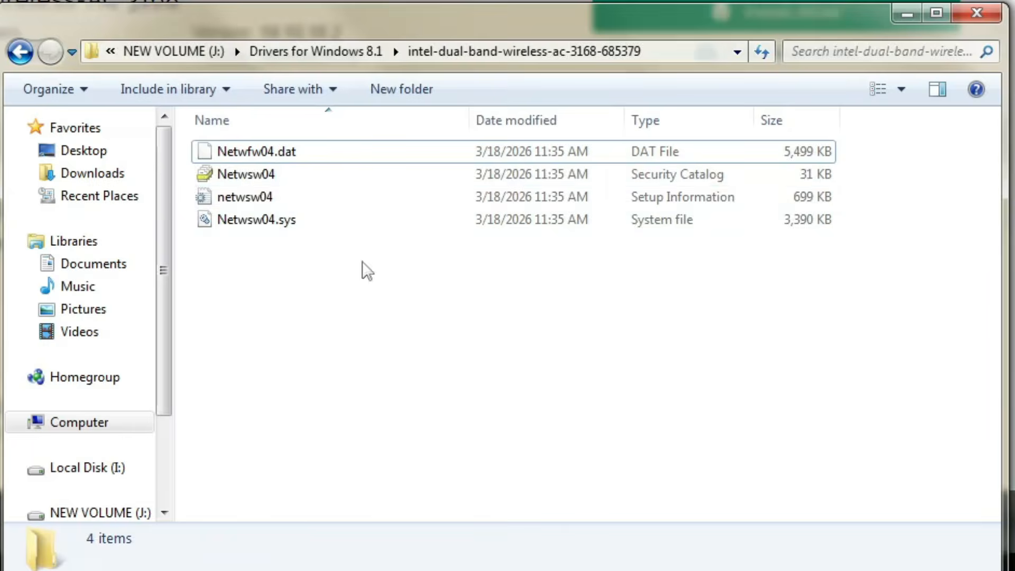
left_click(335, 52)
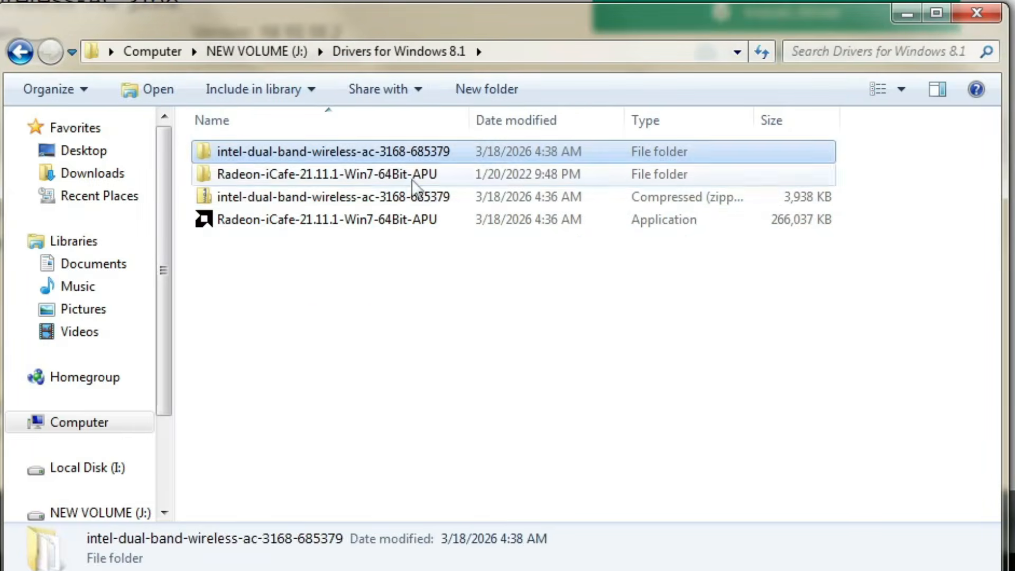
Delete the Intel zip and the Radeon installer from Drivers for Windows 8.1, and open the extracted Radeon folder's Packages\Drivers subfolder
left_click_drag(354, 264, 306, 204)
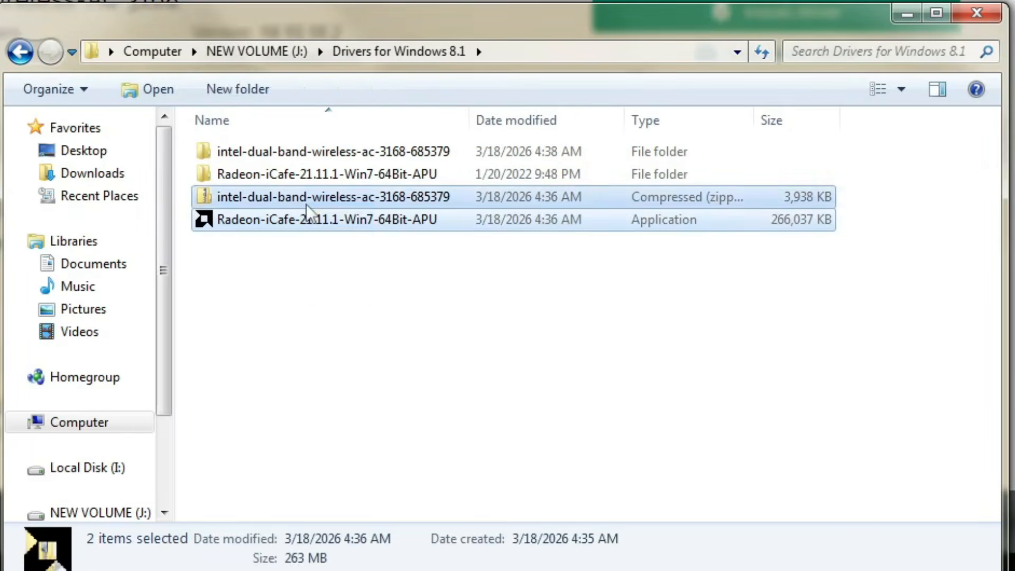
double_click(303, 173)
double_click(257, 180)
double_click(253, 180)
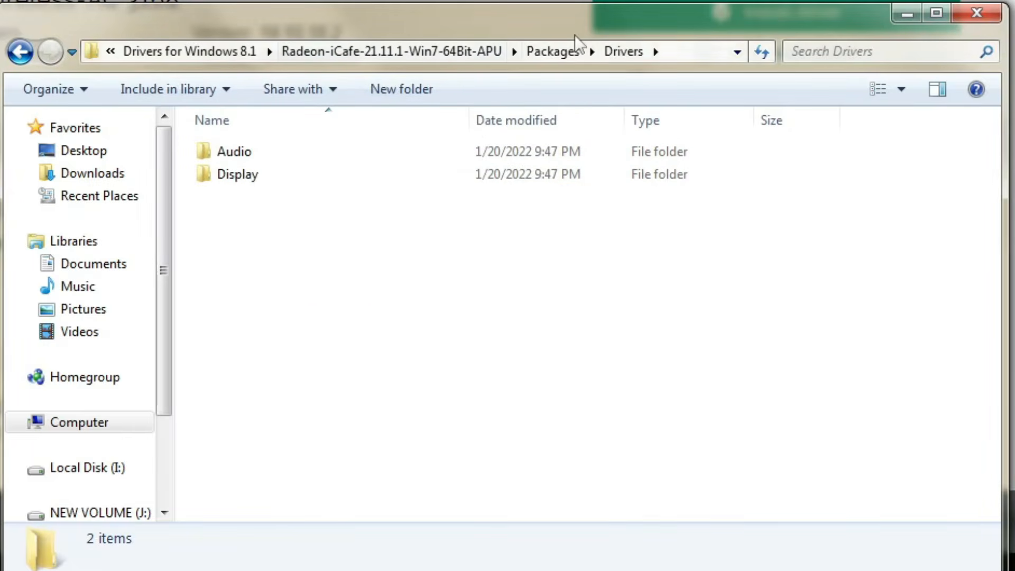
Move the Drivers folder out of the Radeon Packages folder into Drivers for Windows 8.1 and delete the leftover Radeon-iCafe-21.11.1-Win7-64Bit-APU folder
key("BackSpace")
right_click(465, 173)
left_click(511, 472)
left_click(412, 51)
left_click(368, 51)
right_click(377, 291)
left_click(413, 43)
left_click(353, 198)
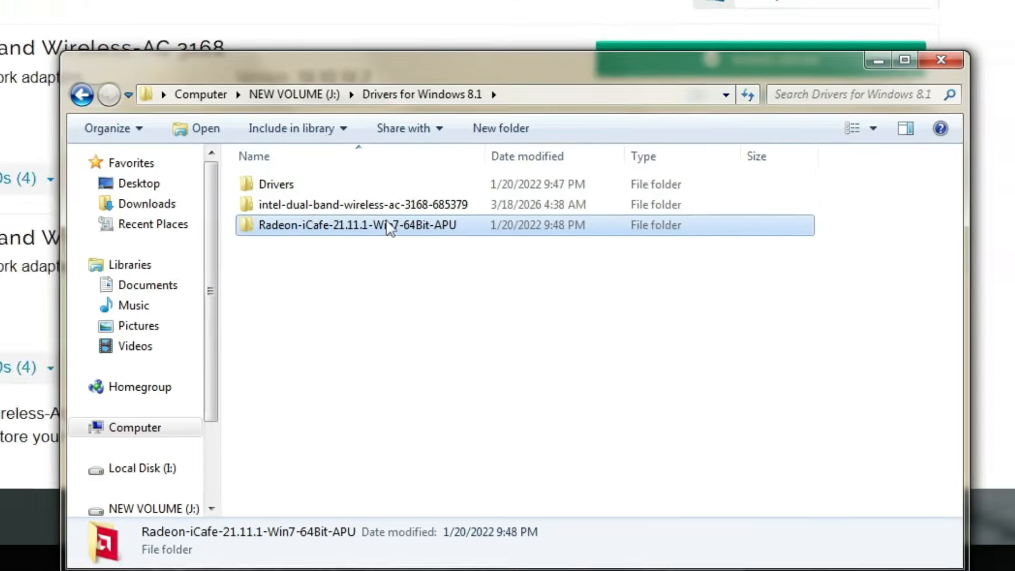
key("Delete")
Switch to Disk Management by running diskmgmt.msc
key("super+r")
type("disk")
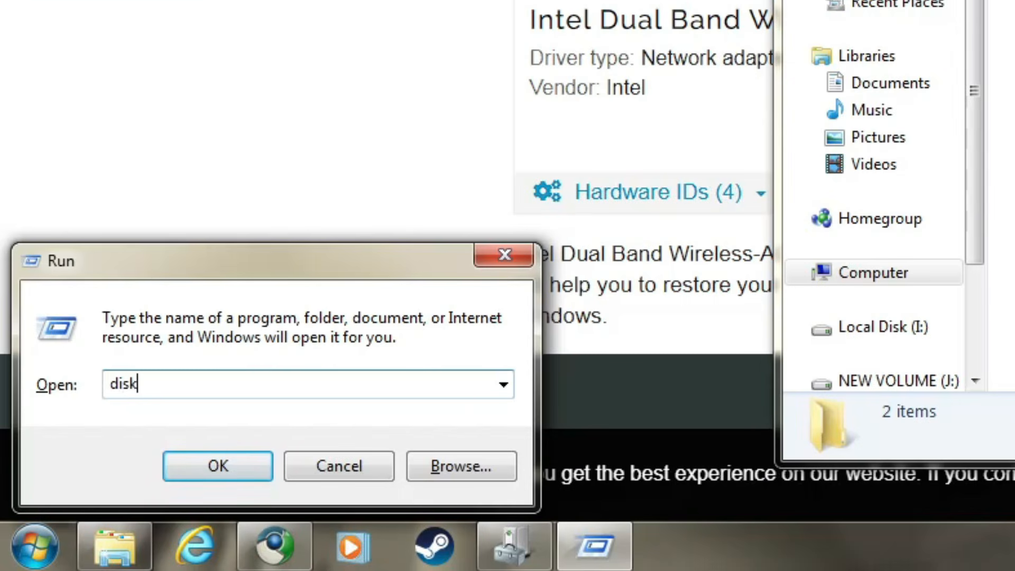
type("mgmt.msc")
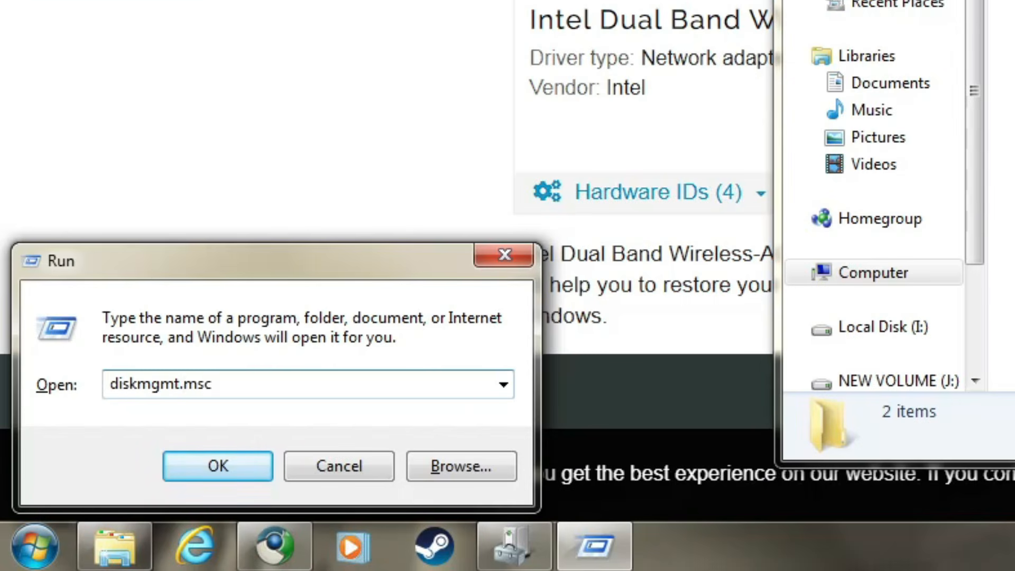
key("Return")
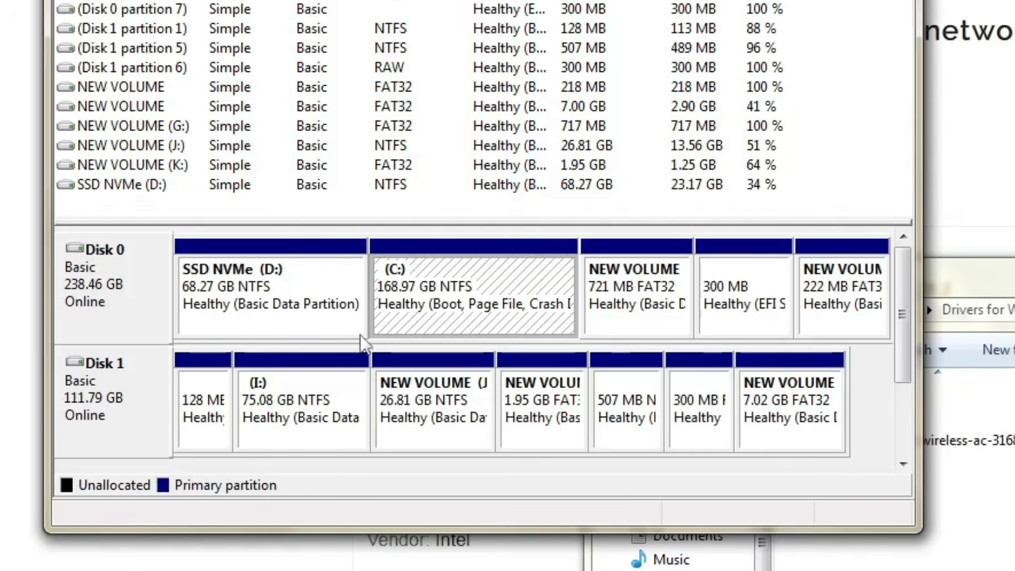
Shrink the C: volume on Disk 0 by 50000 MB
right_click(391, 306)
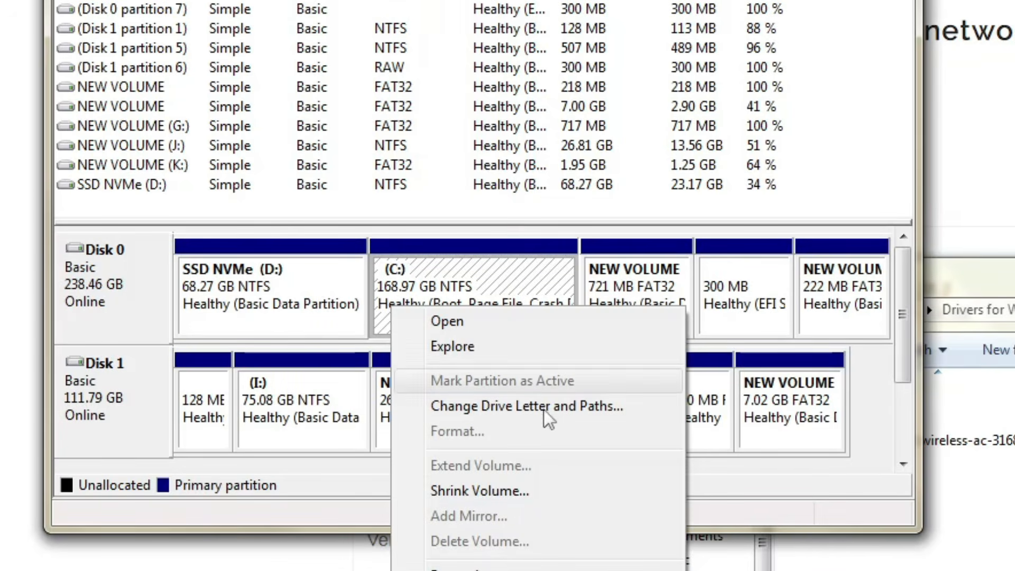
left_click(534, 496)
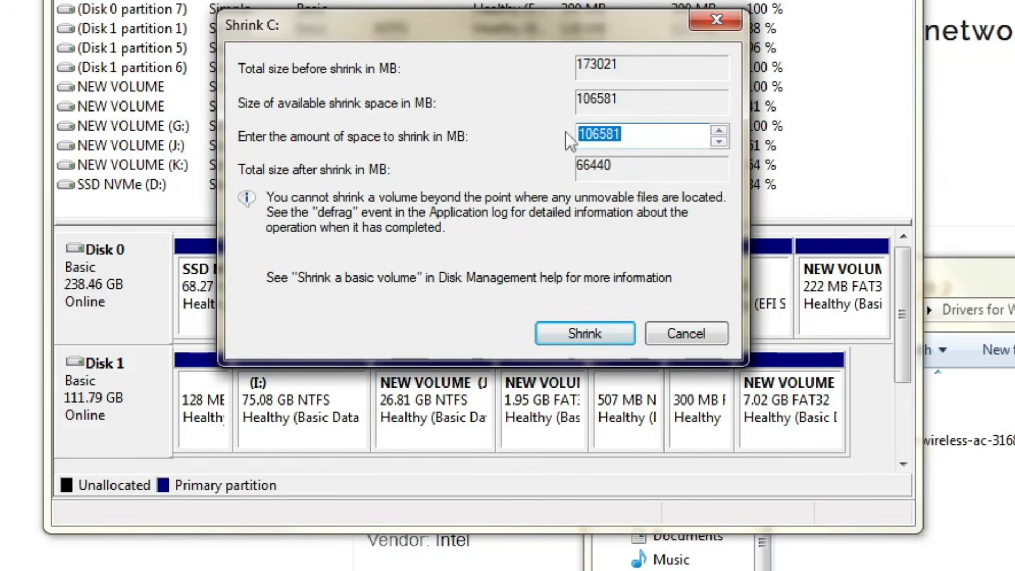
type("50000")
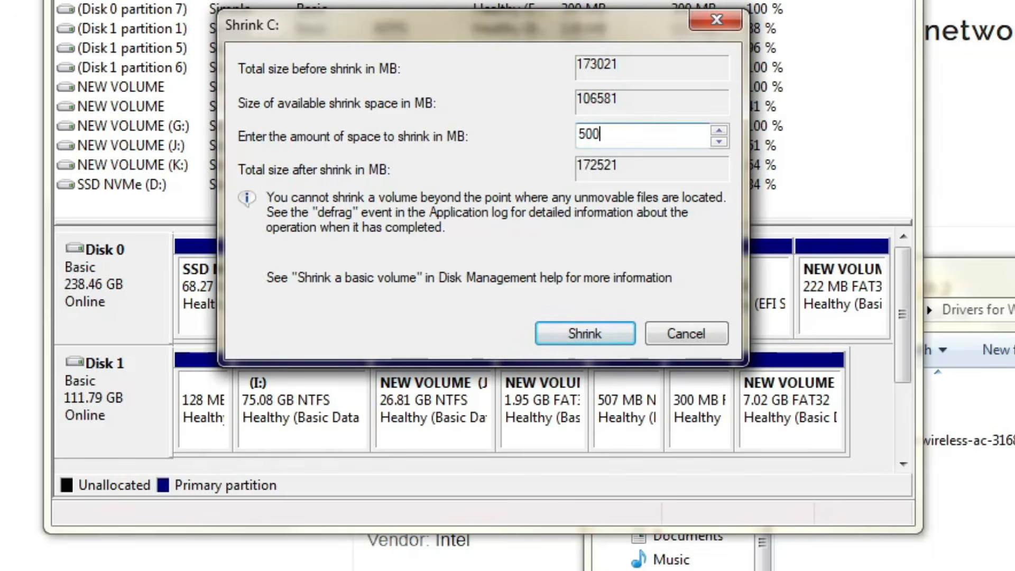
left_click(570, 344)
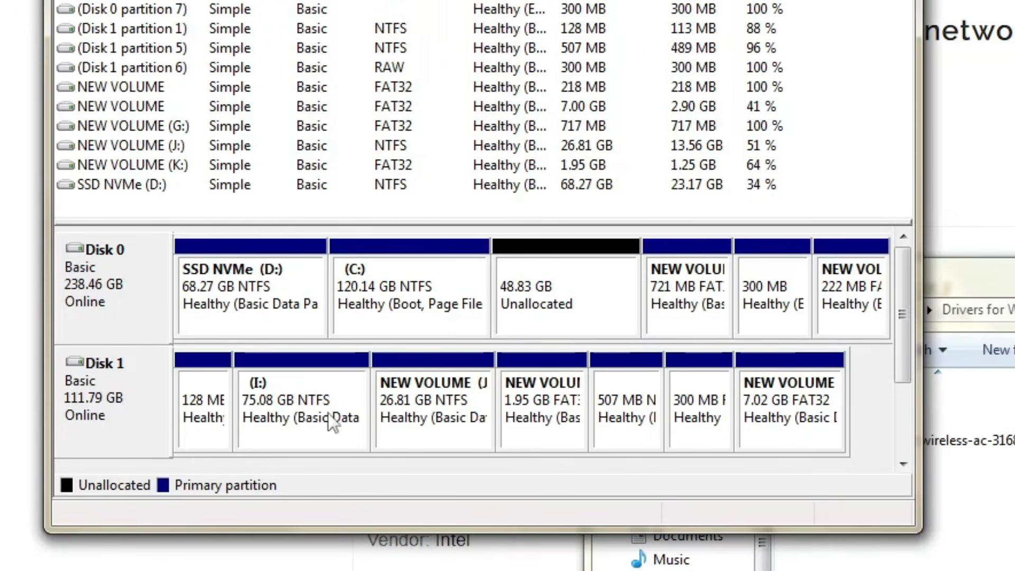
Create a simple volume in Disk 0's unallocated space, quick-formatted as NTFS with default allocation size and the label New Volume
right_click(522, 309)
left_click(564, 326)
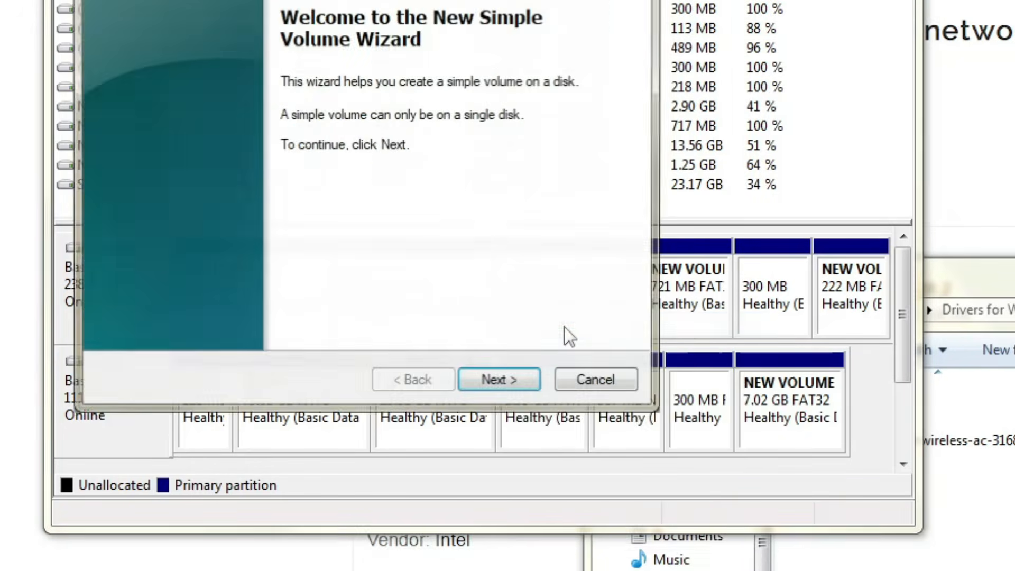
key("Return")
key("Return")
left_click(501, 390)
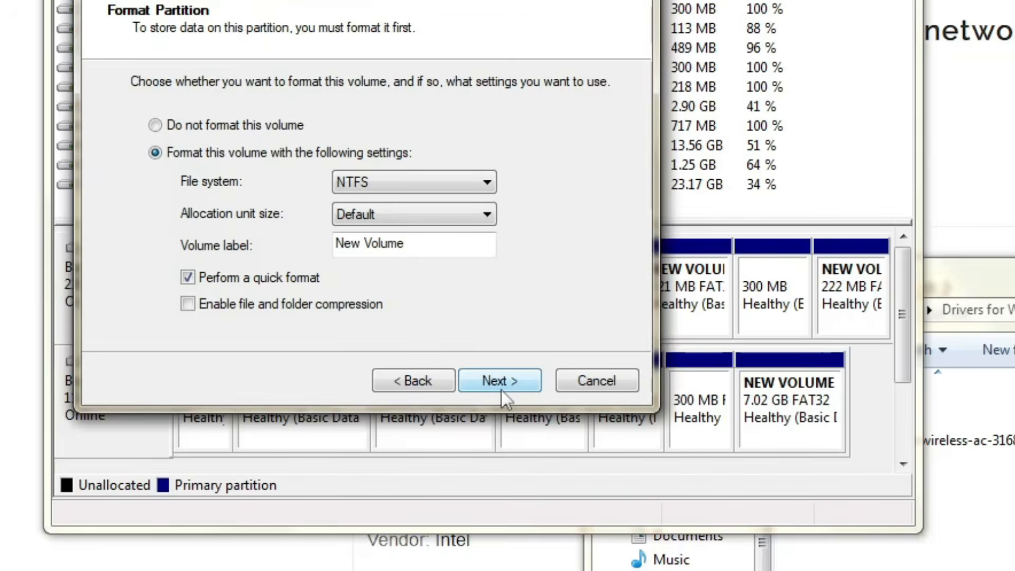
left_click(501, 391)
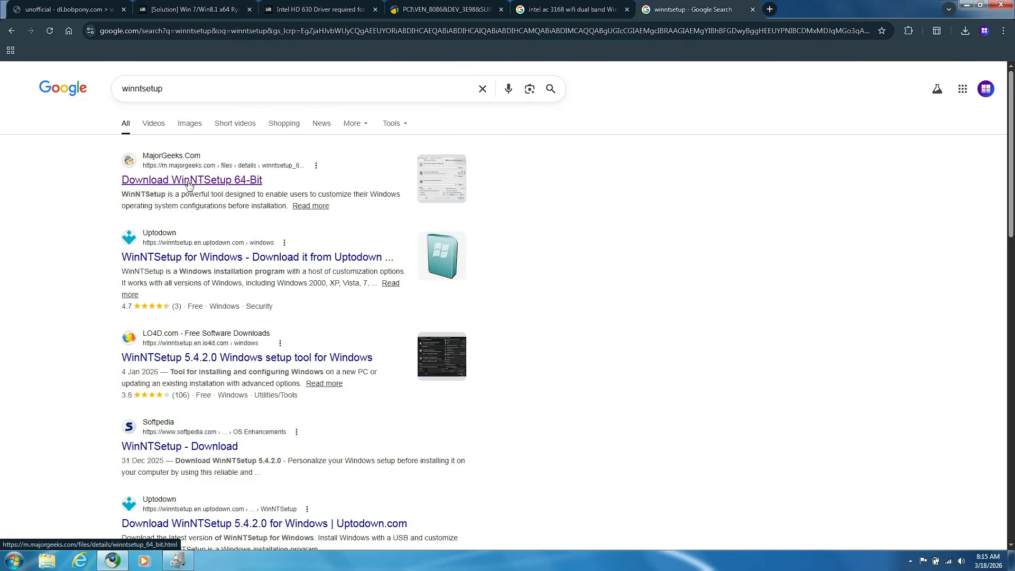
Download WinNTSetup 64-Bit 5.4.2 from MajorGeeks, save the archive to NEW VOLUME (J:) and check the recent downloads
left_click(189, 182)
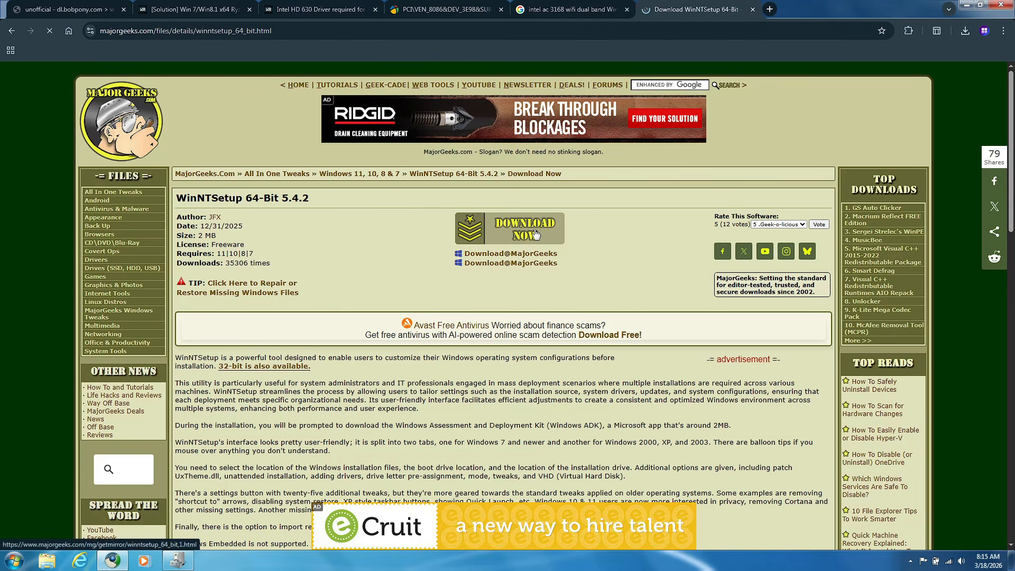
left_click(511, 233)
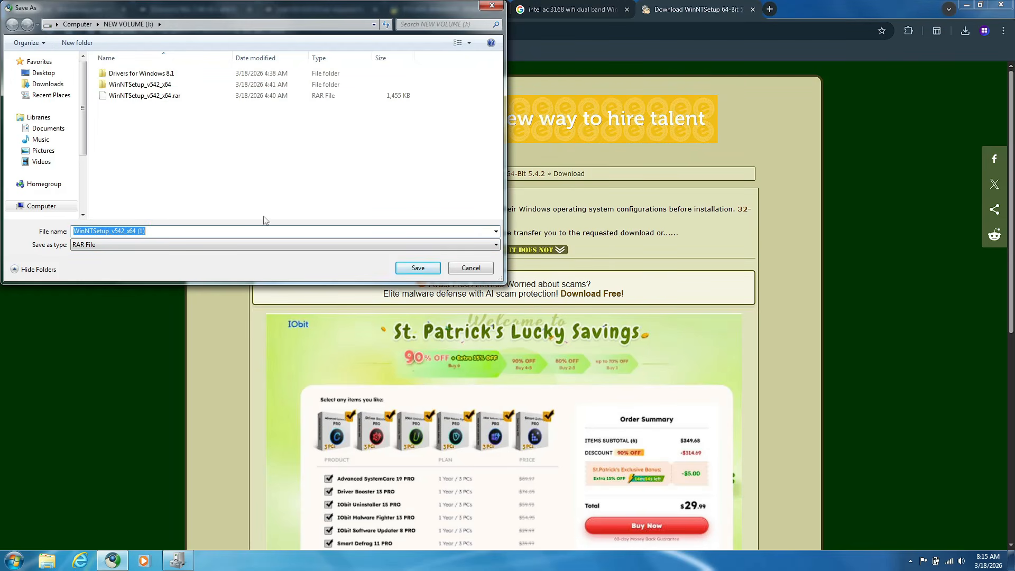
left_click(418, 269)
left_click(965, 31)
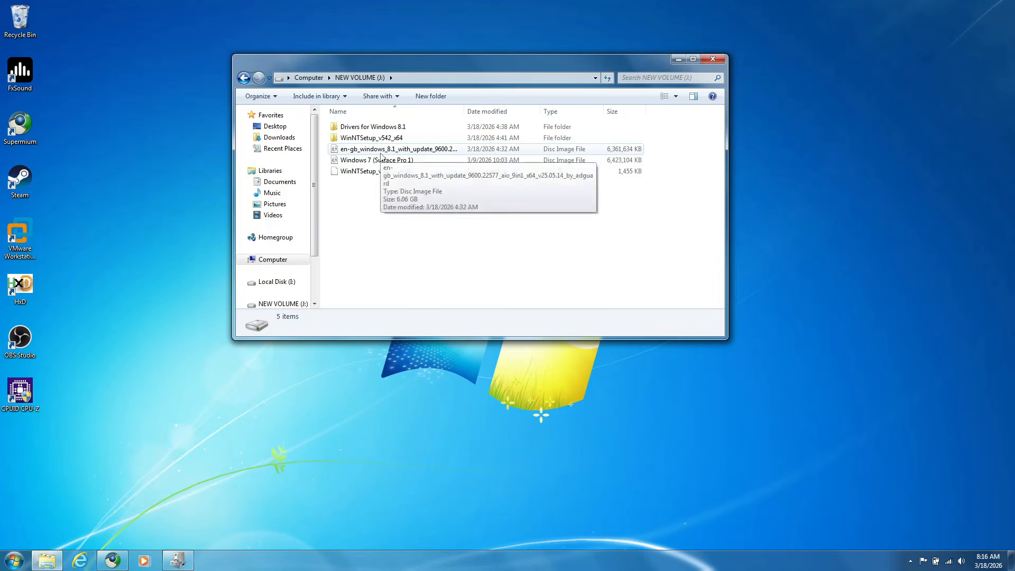
Extract WinNTSetup_v542_x64.rar into its own folder with 7-Zip and launch WinNTSetup_x64 from it
left_click(381, 171)
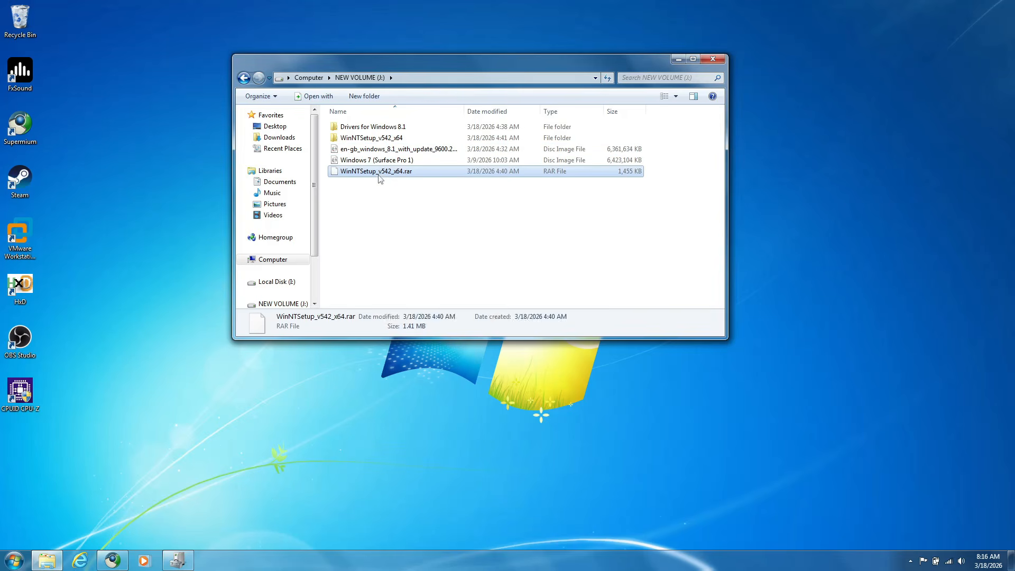
right_click(379, 175)
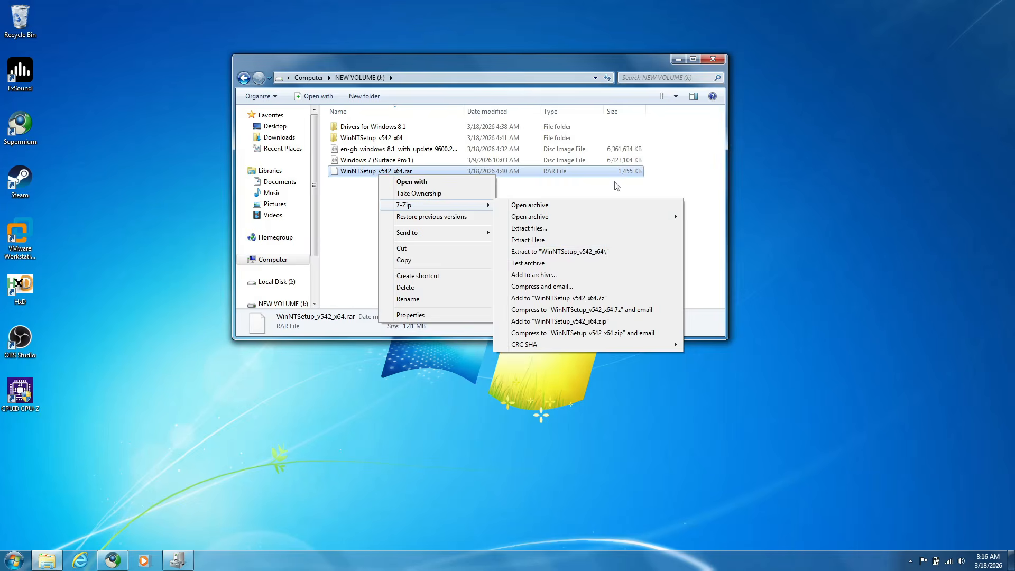
left_click(583, 252)
double_click(492, 138)
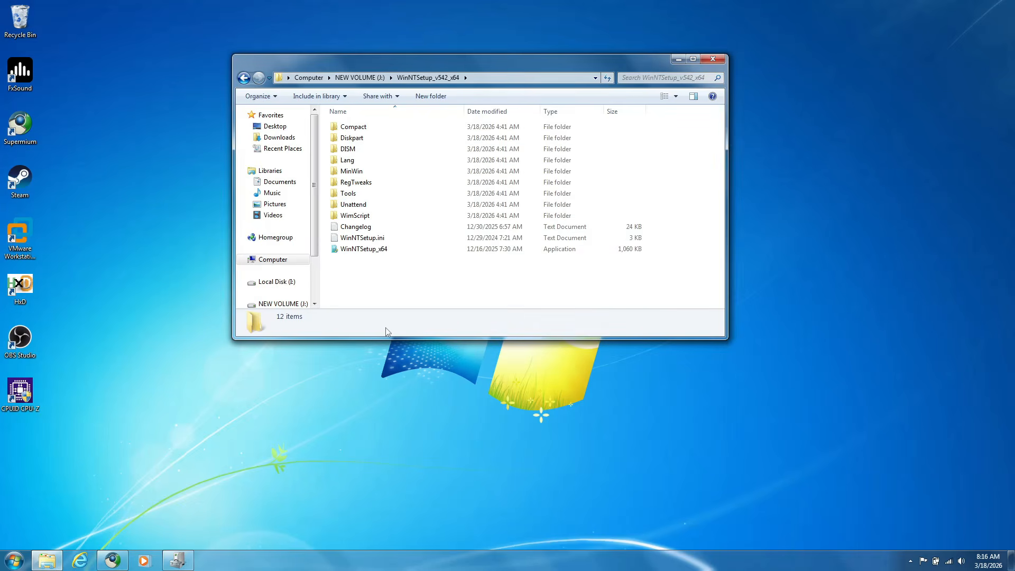
double_click(414, 251)
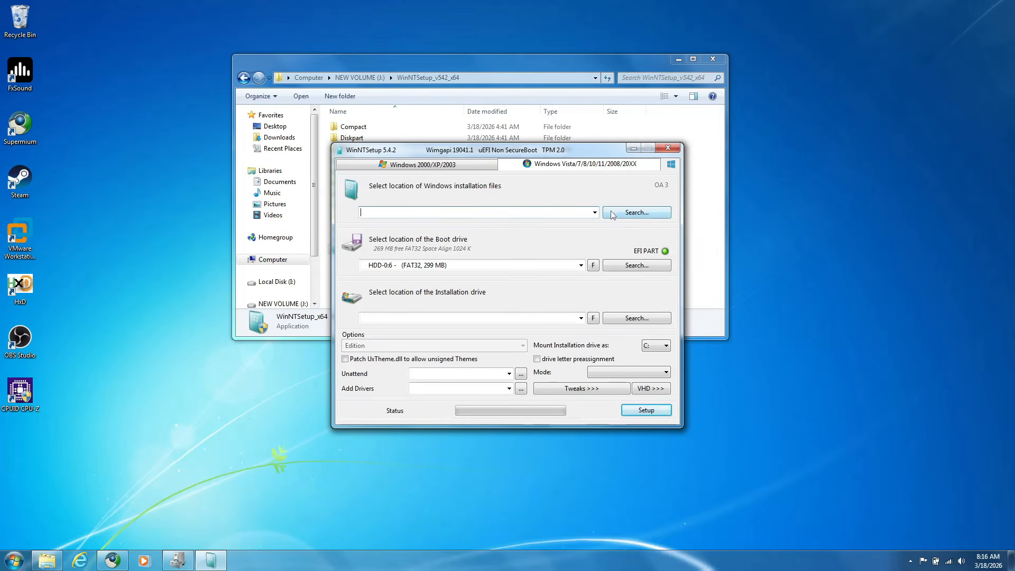
Choose the en-gb_windows_8.1_with_update_9600.22577_aio_9in1_x64_v25.05.14_by_adguard image on NEW VOLUME (J:) as the Windows installation source
left_click(612, 212)
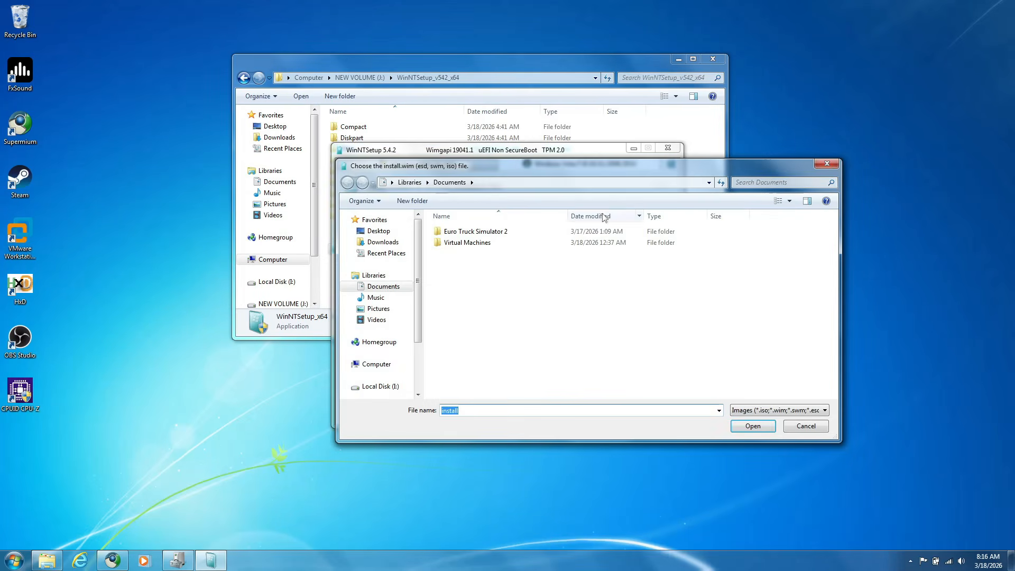
left_click(377, 363)
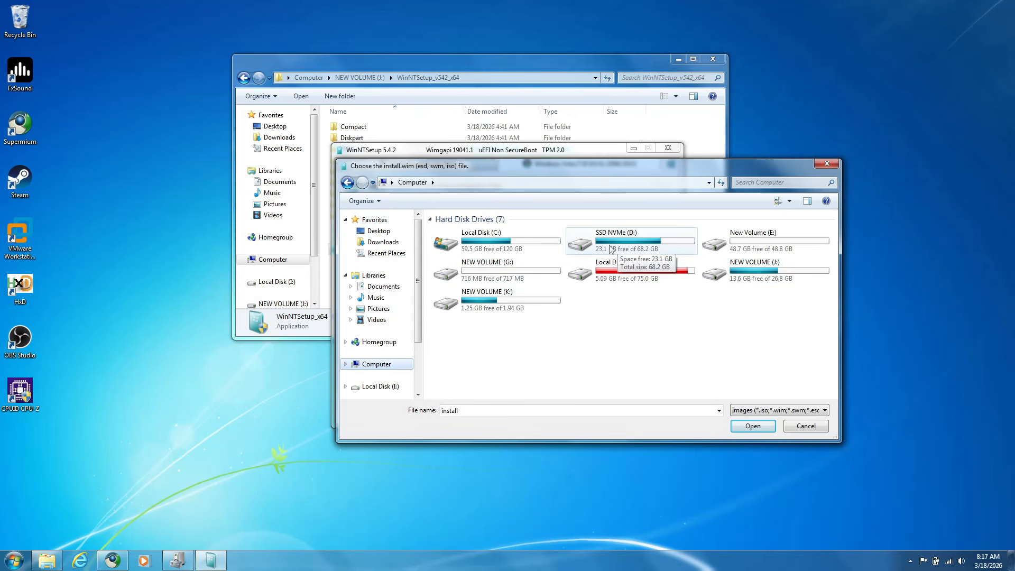
double_click(751, 269)
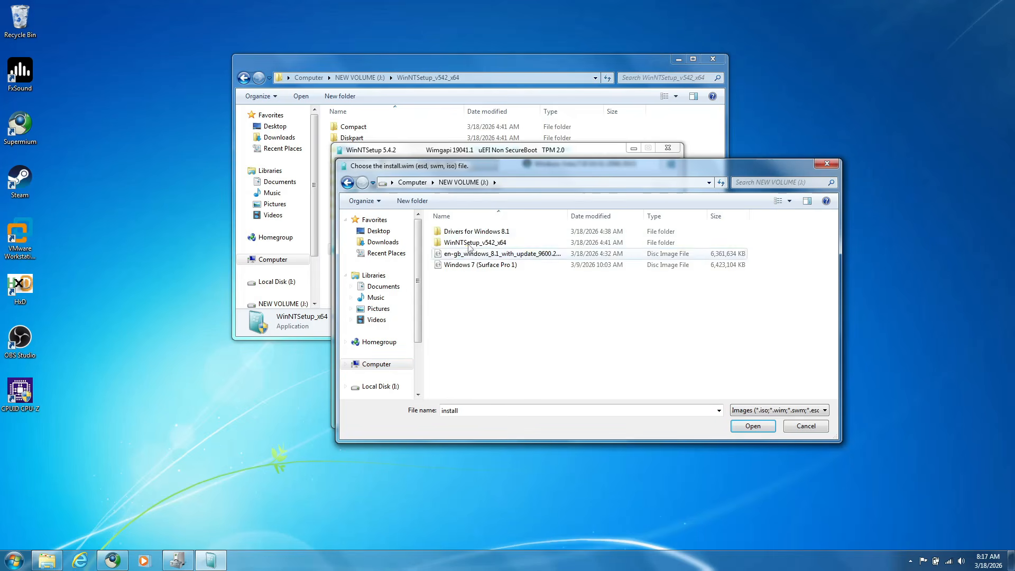
left_click(468, 254)
double_click(567, 215)
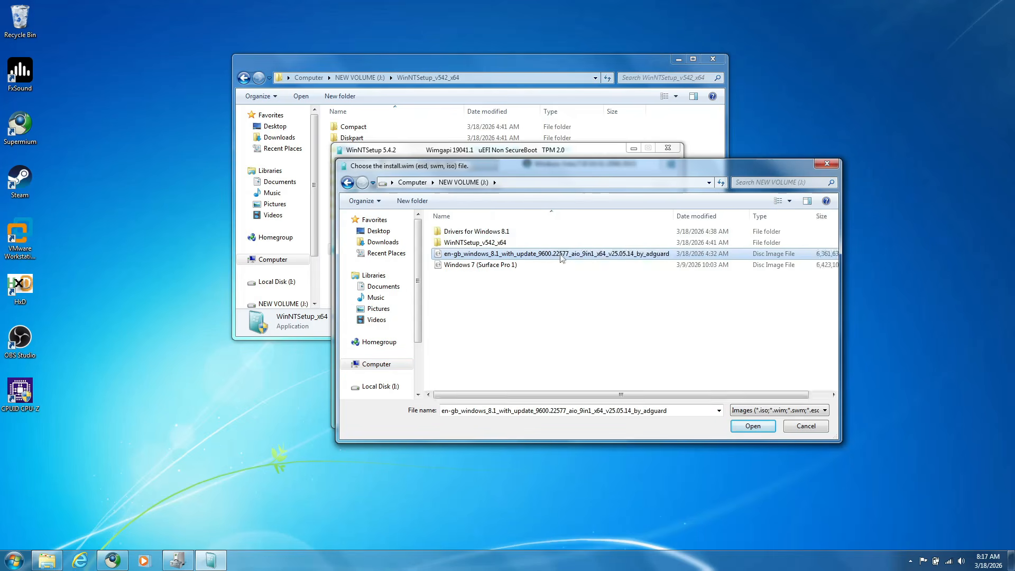
left_click(762, 430)
Set New Volume (E:) as the installation drive and choose the edition 4 - Windows 8.1 Pro
left_click(639, 320)
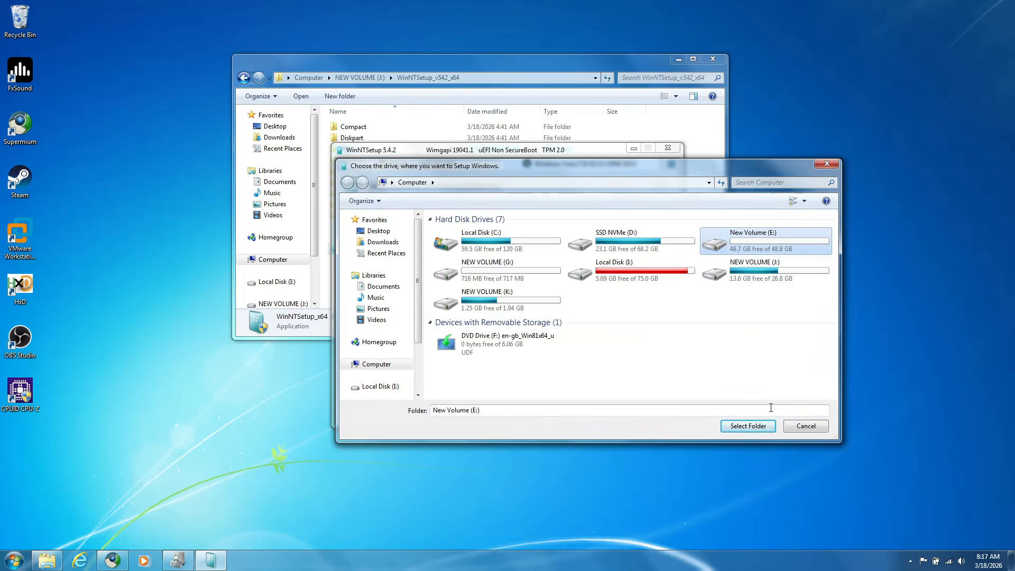
left_click(748, 427)
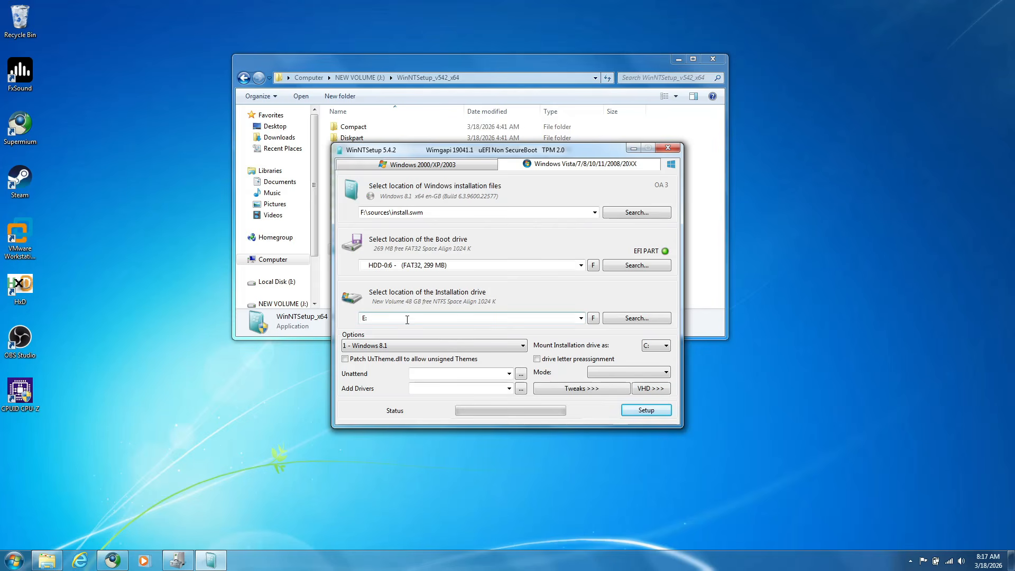
left_click(401, 347)
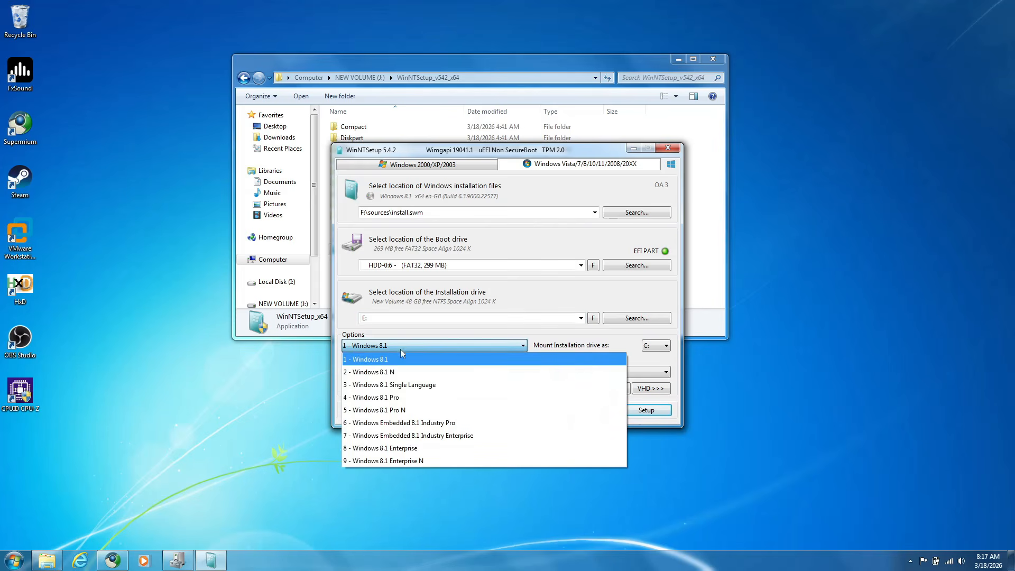
left_click(368, 398)
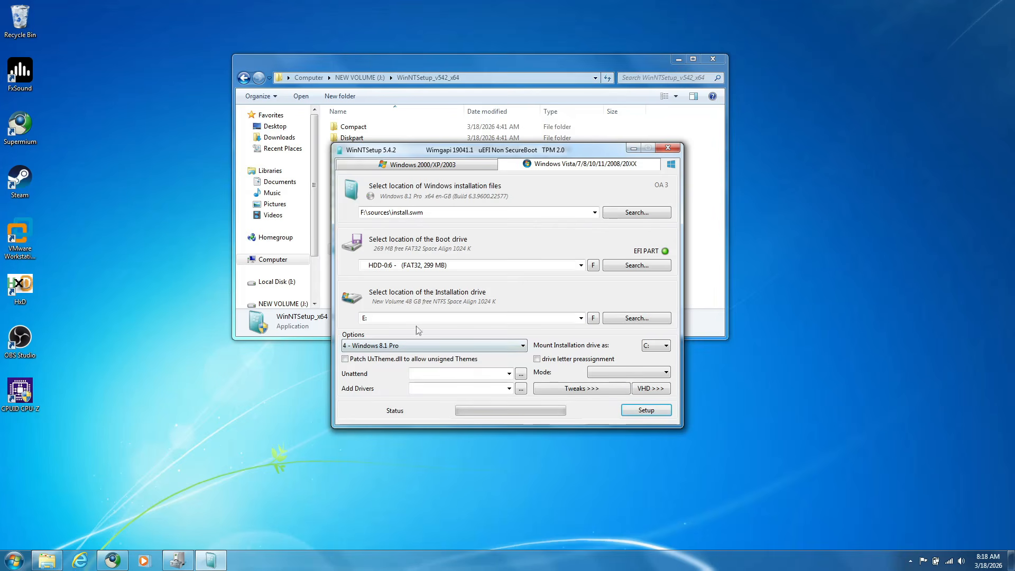
Add the Drivers for Windows 8.1 folder on NEW VOLUME (J:) as the drivers to include in the installation
left_click(521, 392)
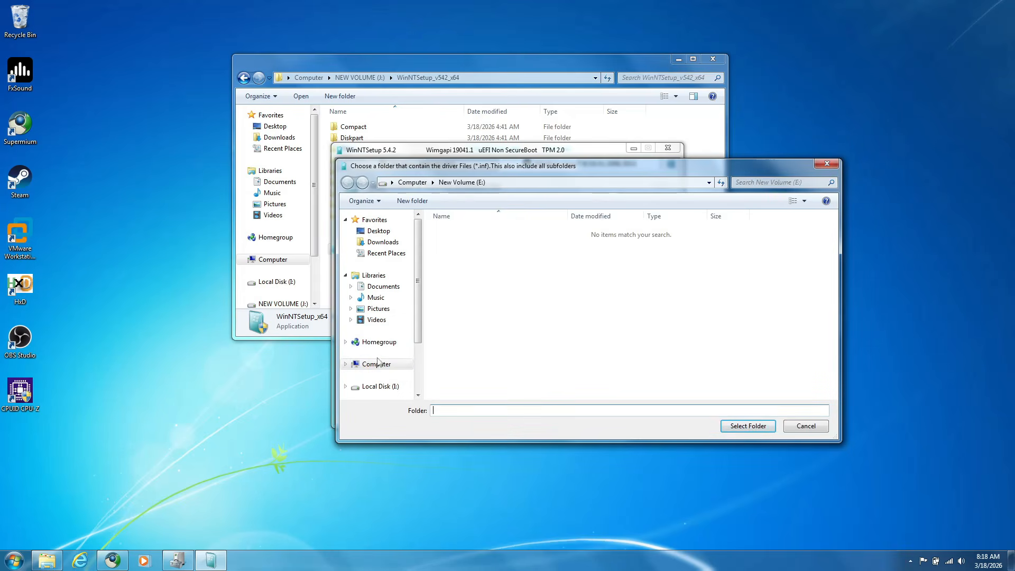
left_click(377, 364)
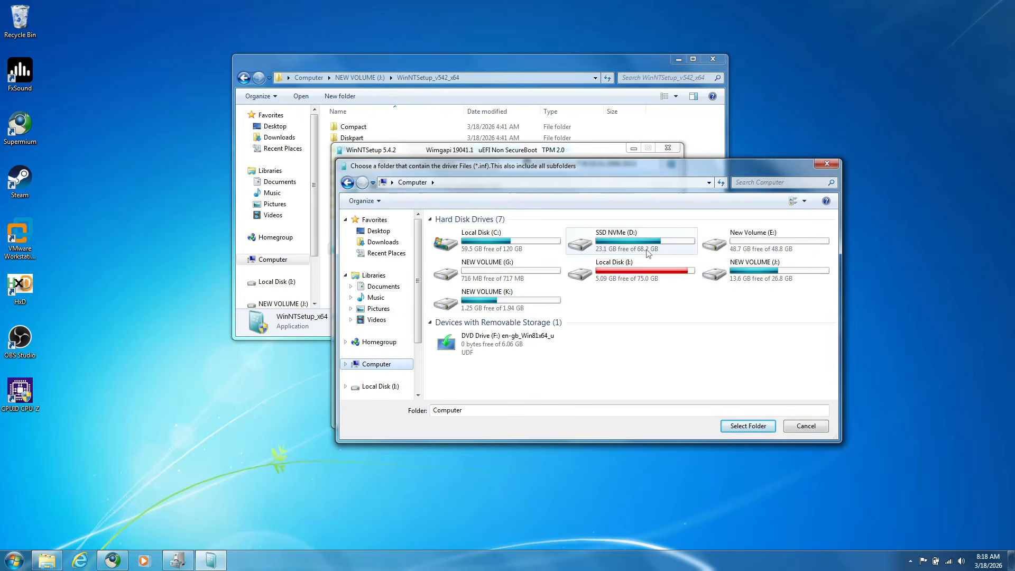
left_click(648, 269)
double_click(648, 269)
left_click(376, 364)
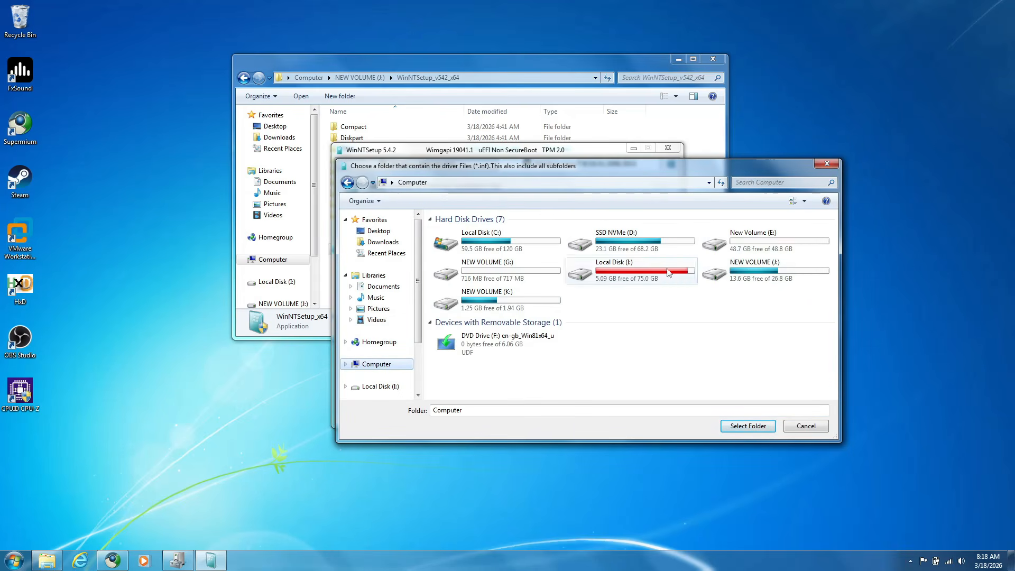
double_click(755, 270)
double_click(466, 233)
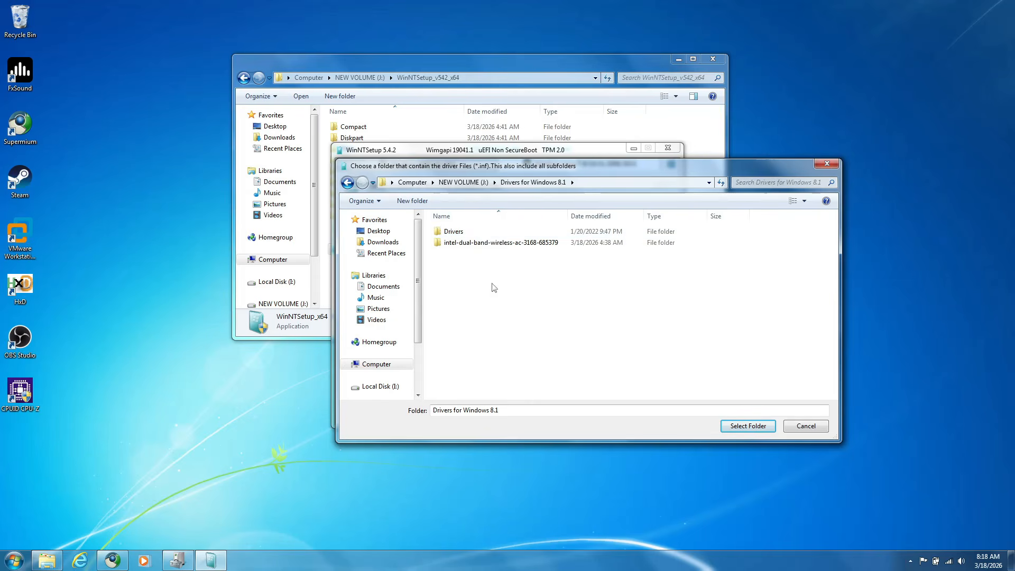
left_click(465, 232)
left_click(469, 244)
left_click(468, 183)
left_click(487, 233)
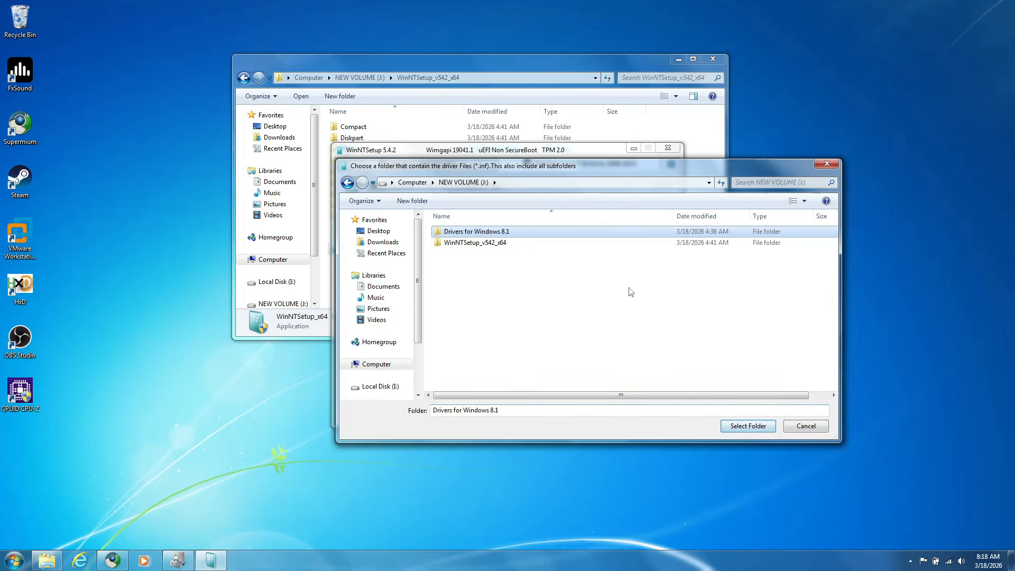
left_click(755, 429)
Look over the tweaks, and start the setup with UEFI BCD, already installed Windows versions added and the classic legacy boot menu
left_click(575, 389)
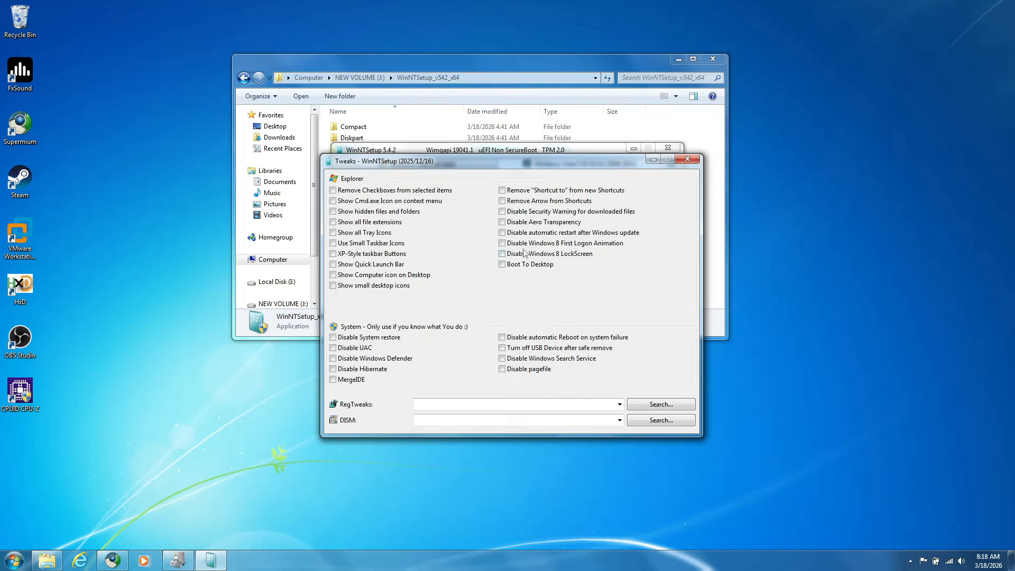
left_click(687, 159)
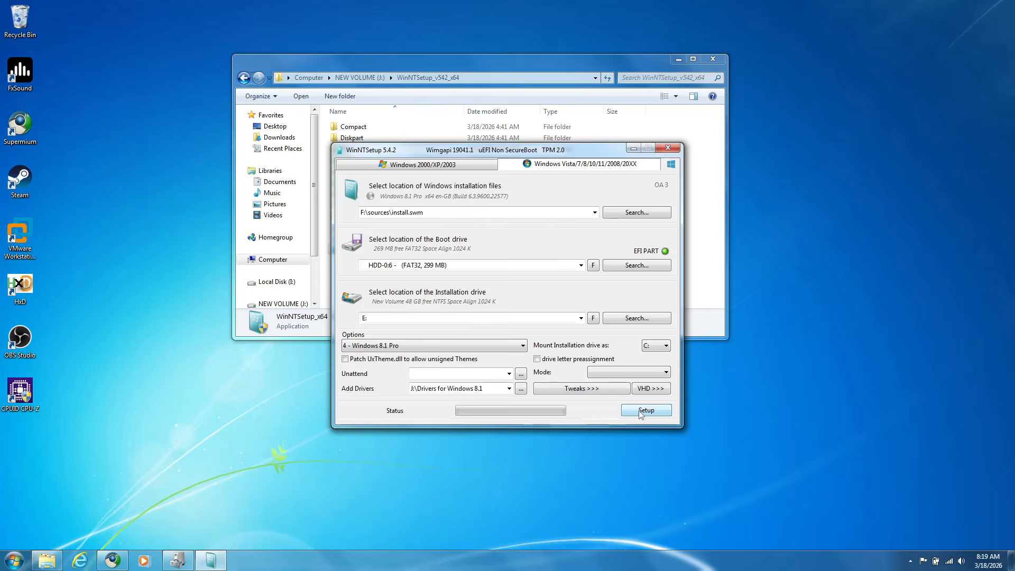
left_click(641, 411)
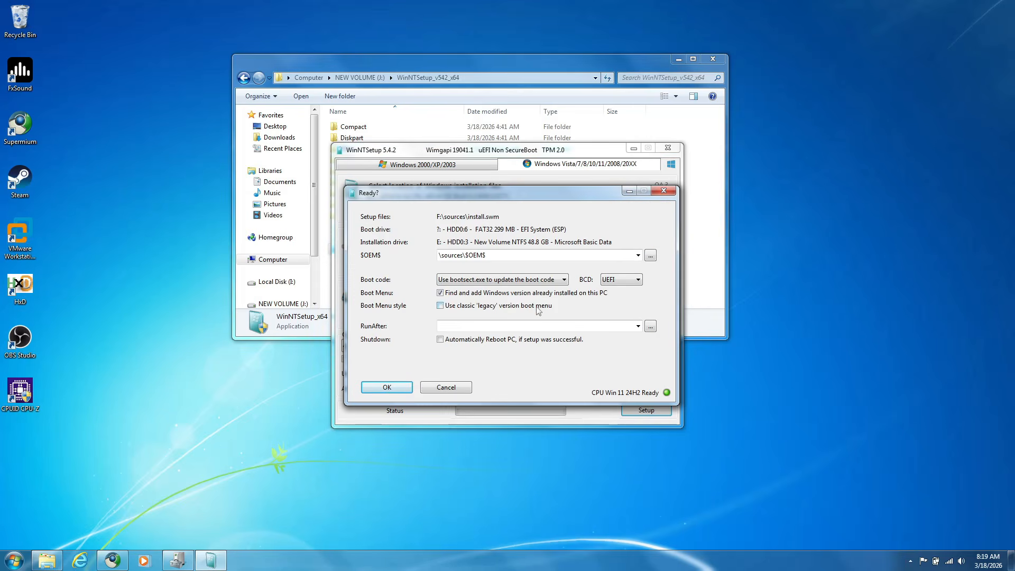
left_click(385, 388)
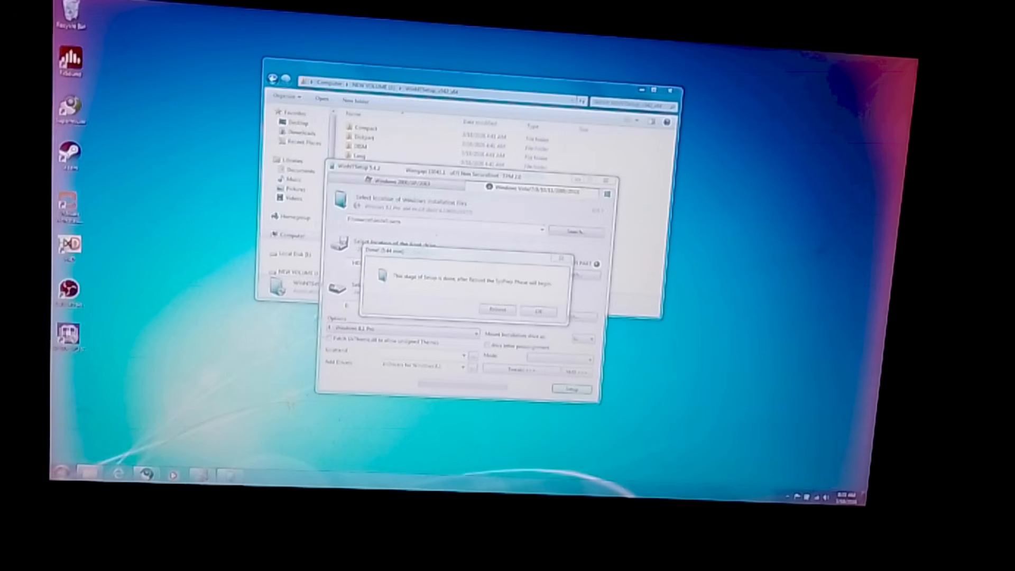
Reboot the computer to continue the installation, forcing the restart past the background programs still open
left_click(490, 310)
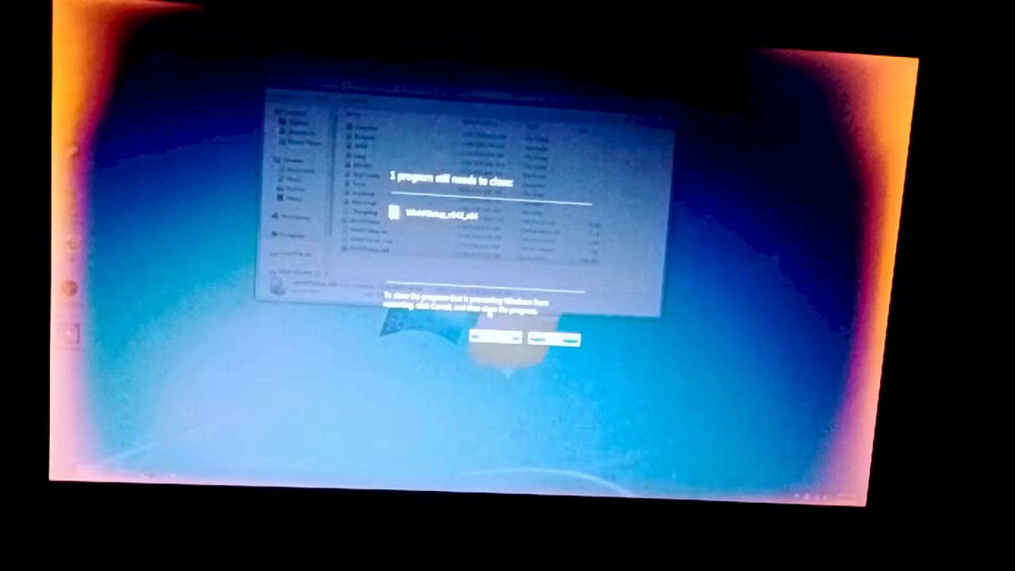
left_click(495, 340)
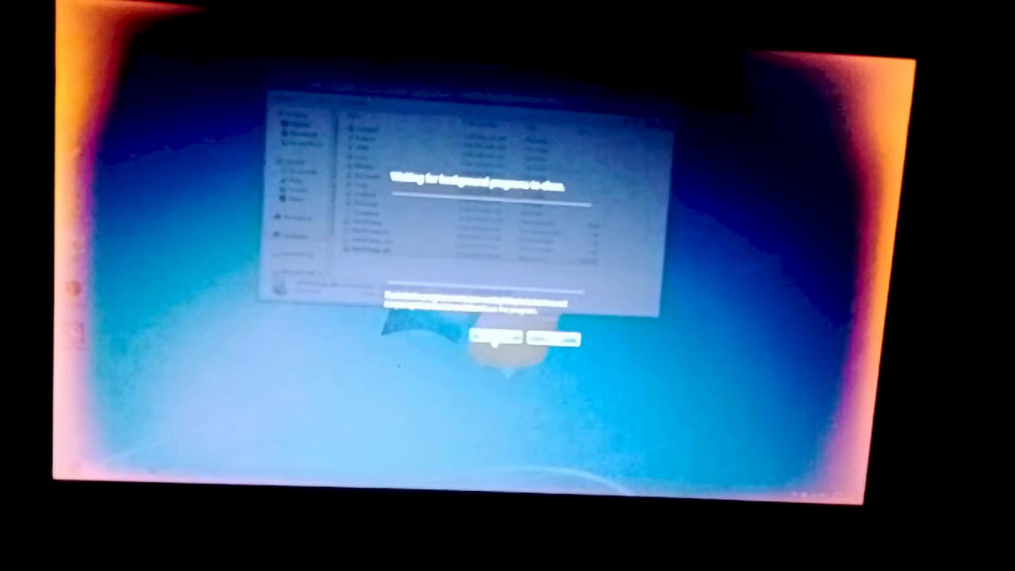
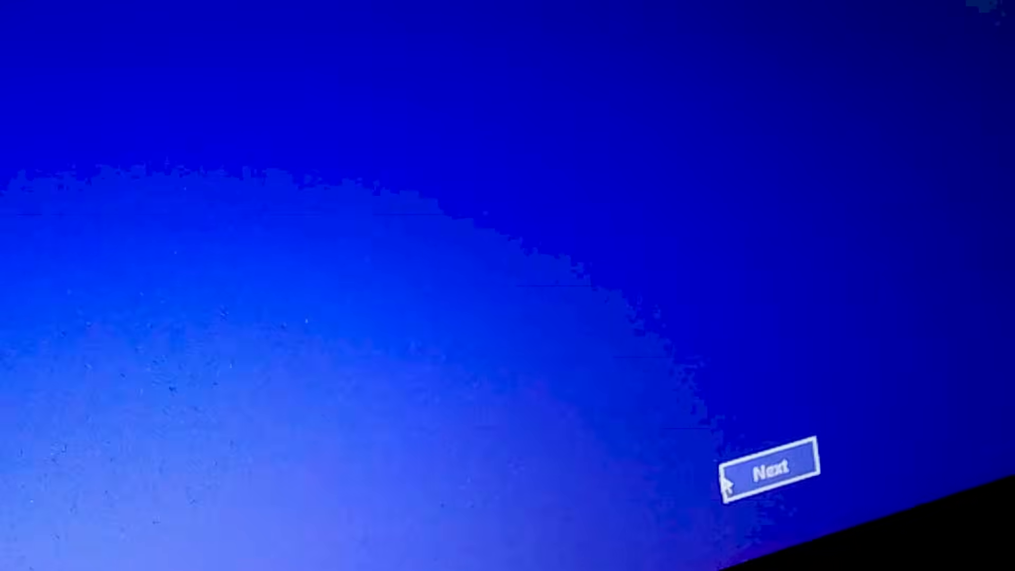
Finish the Windows first-run setup with the express settings and a local account
left_click(724, 474)
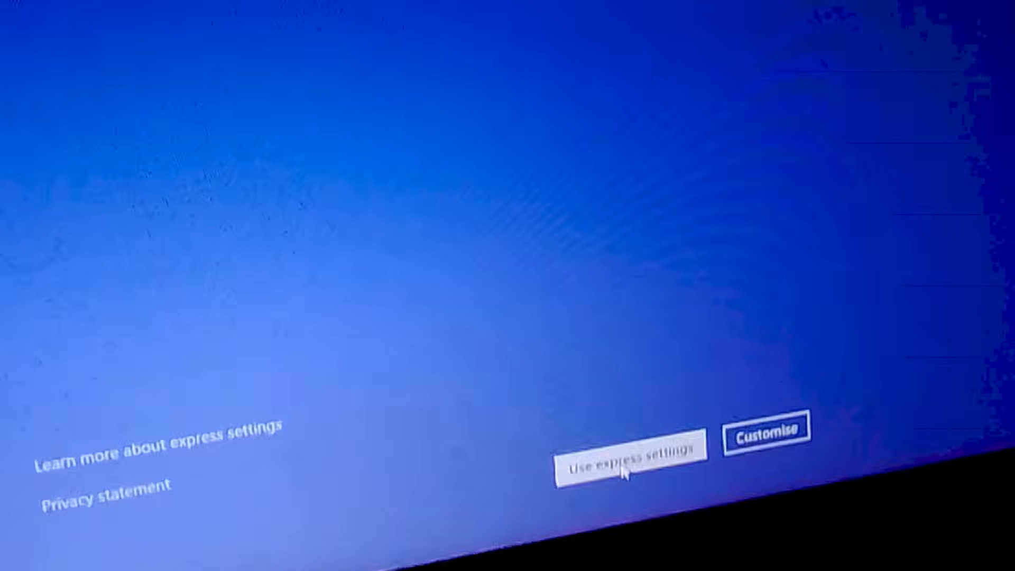
left_click(621, 466)
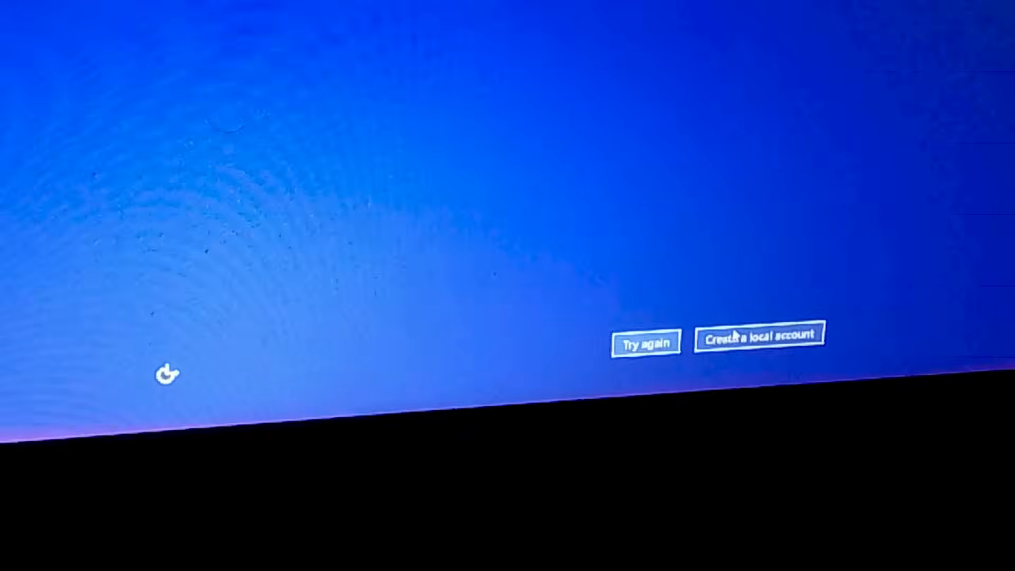
left_click(756, 507)
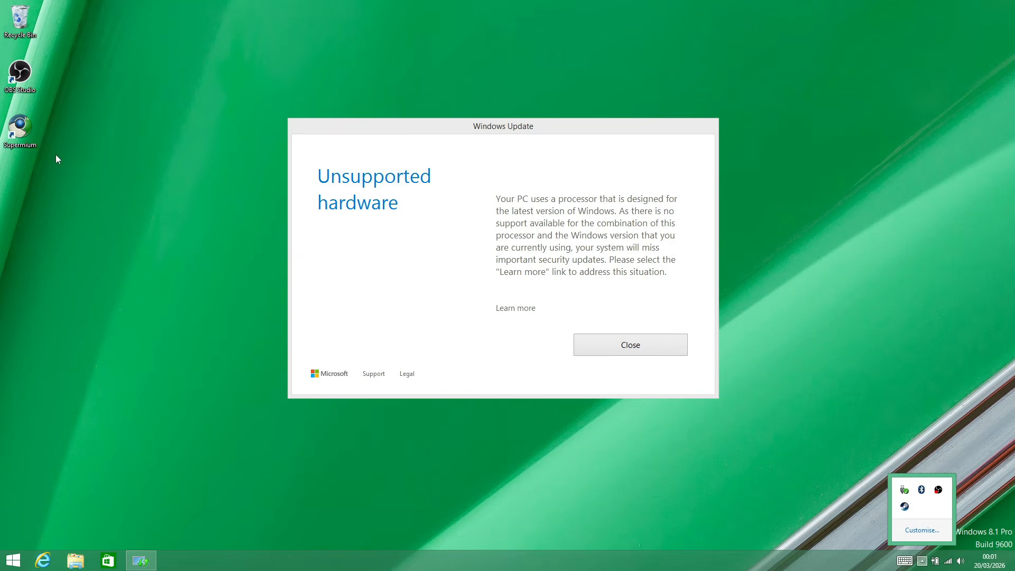
Open the Supermium browser and search the web for wufuc majorgeeks
left_click(10, 136)
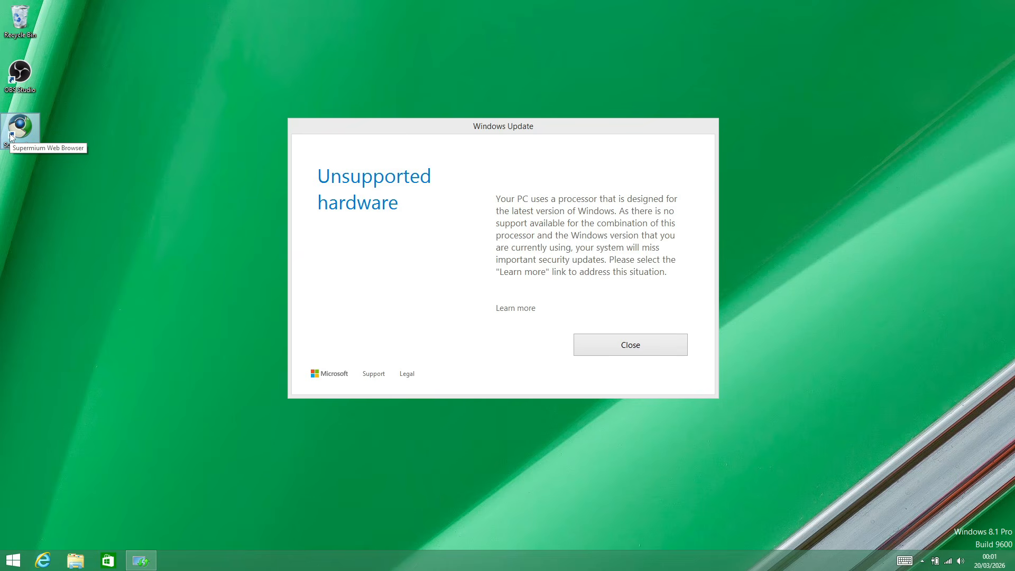
double_click(10, 136)
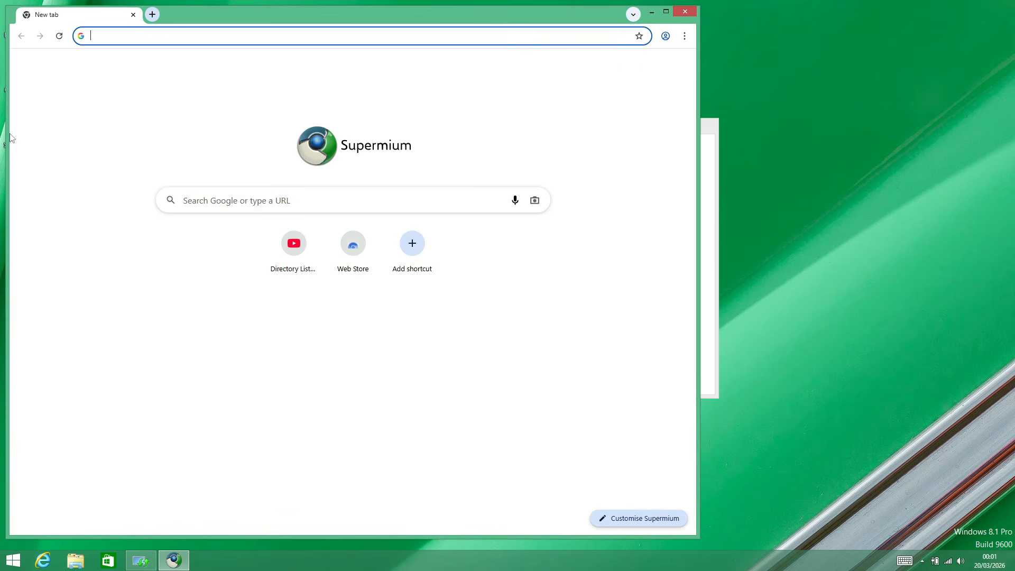
type("wuf")
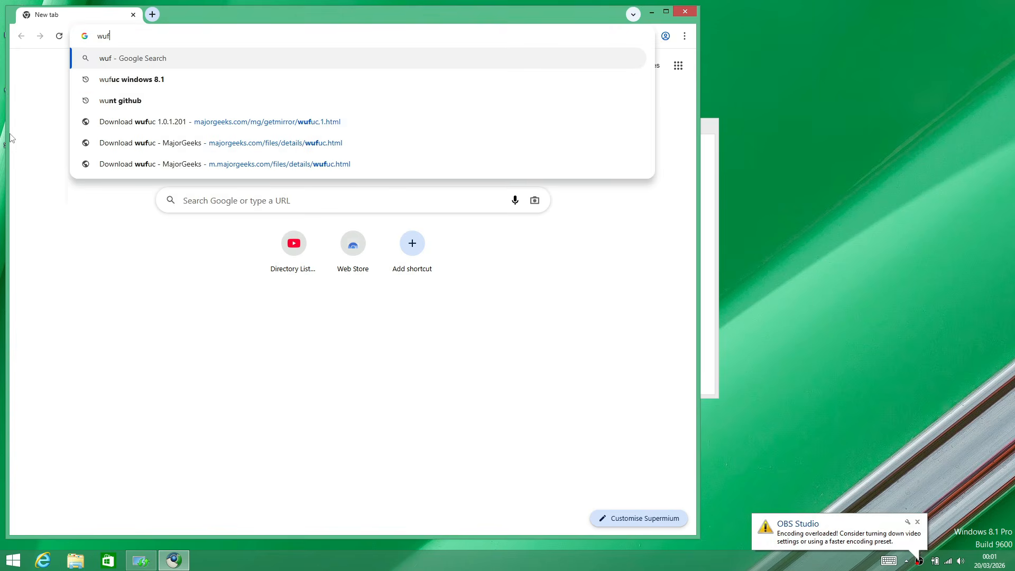
type("uc")
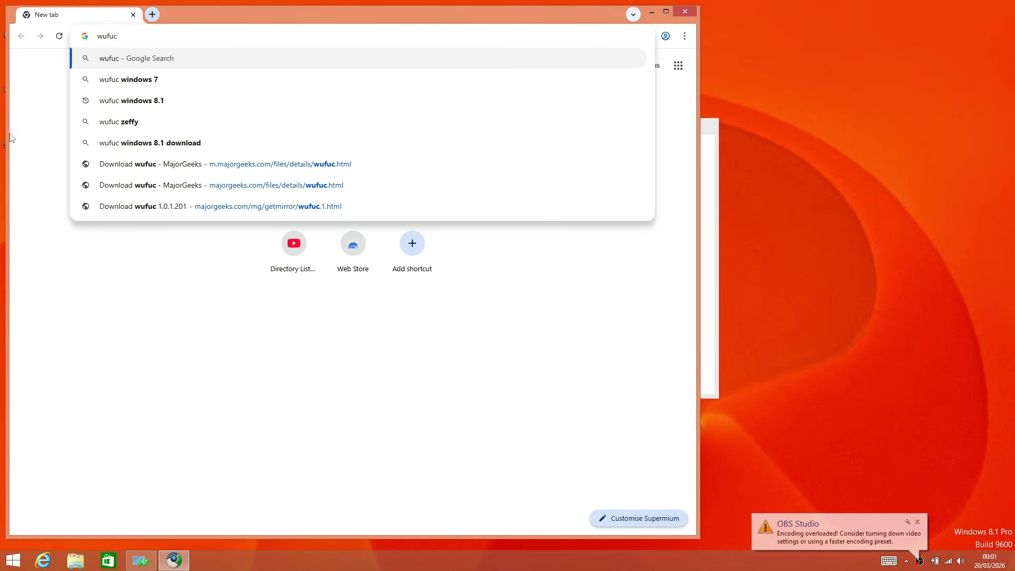
type(" maj")
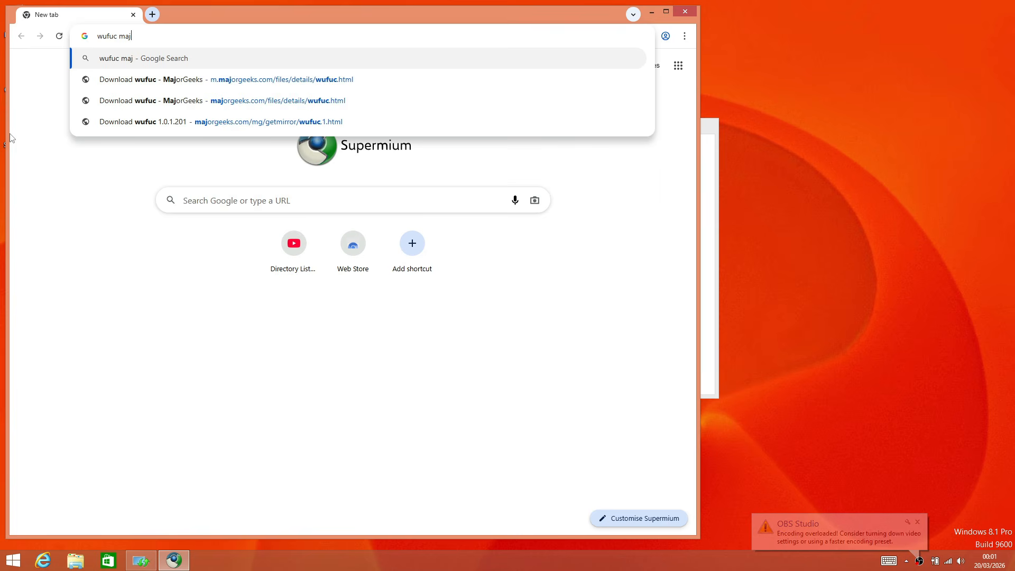
type("or")
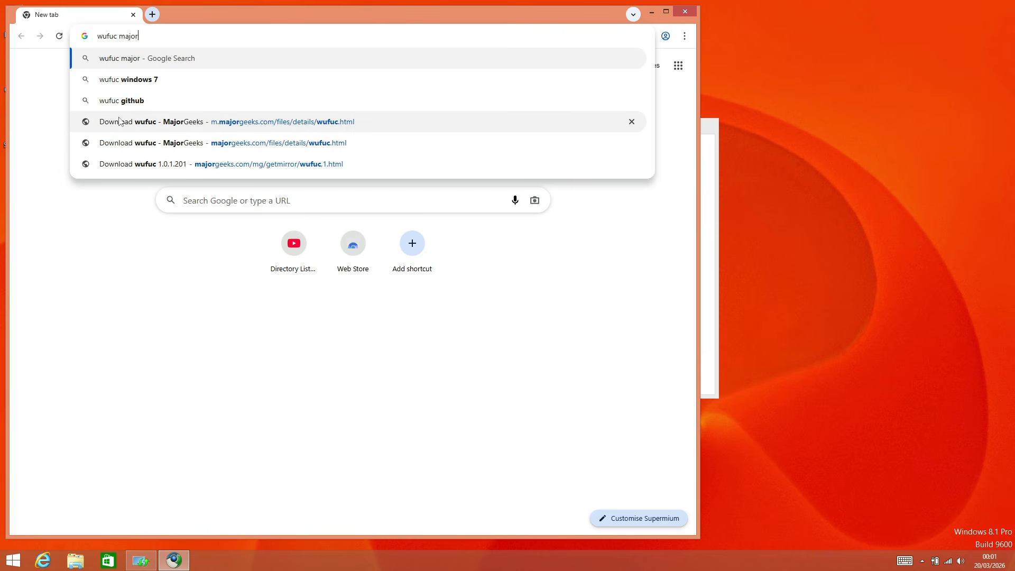
type("g")
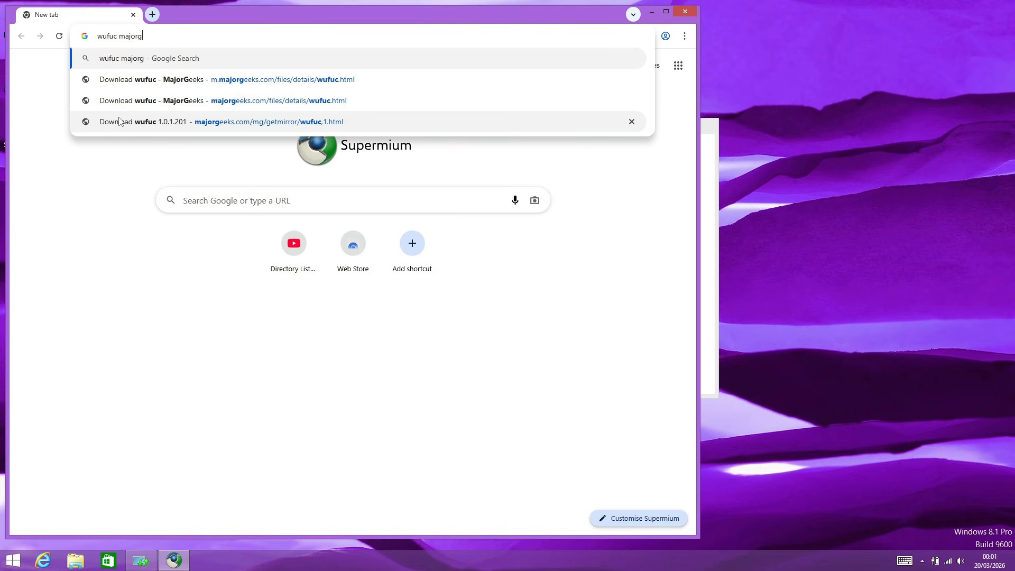
type("eeks")
key("Return")
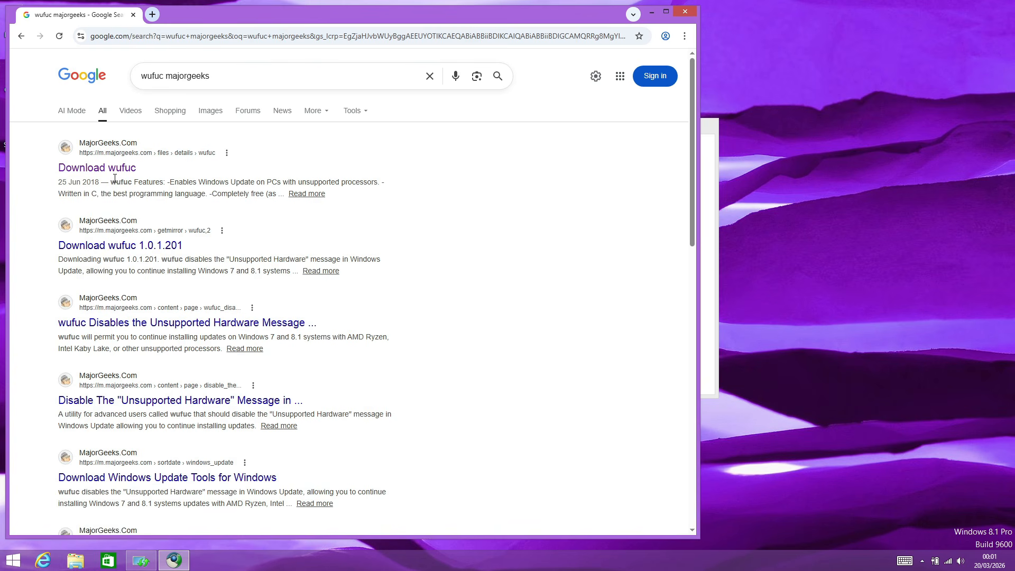
Download wufuc 1.0.1.201 from its MajorGeeks page
left_click(107, 166)
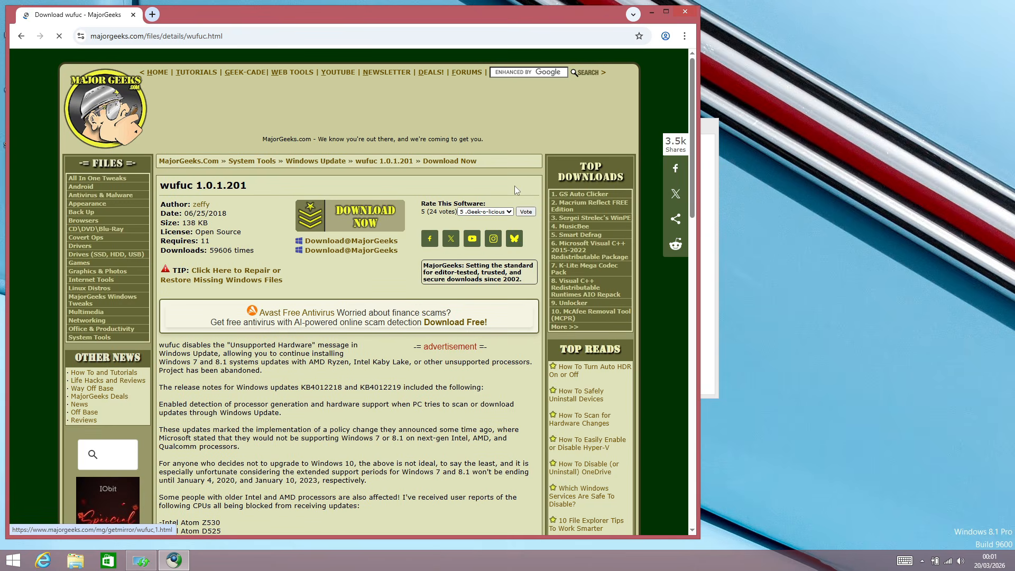
left_click(344, 211)
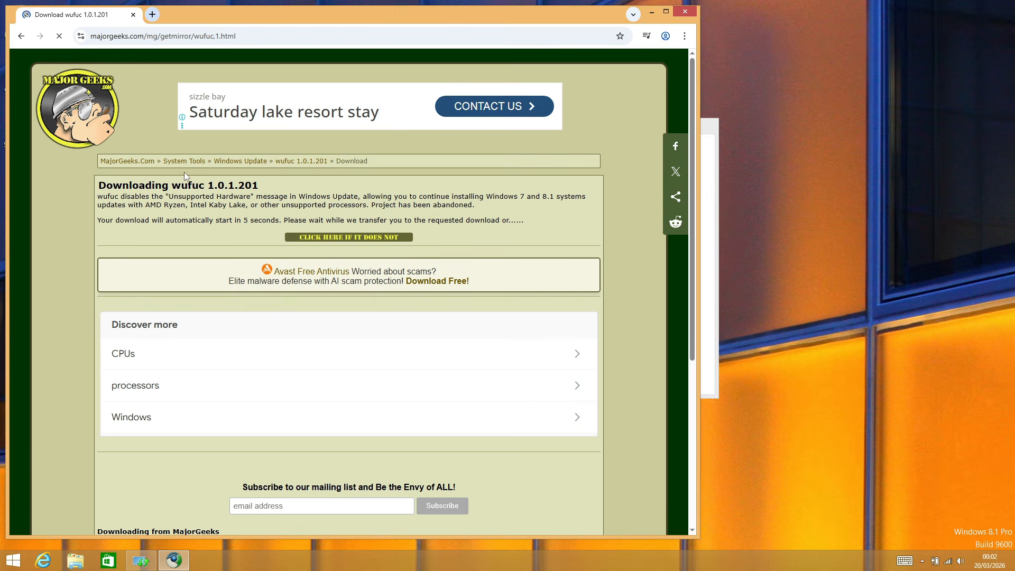
scroll(184, 173, "down", 3)
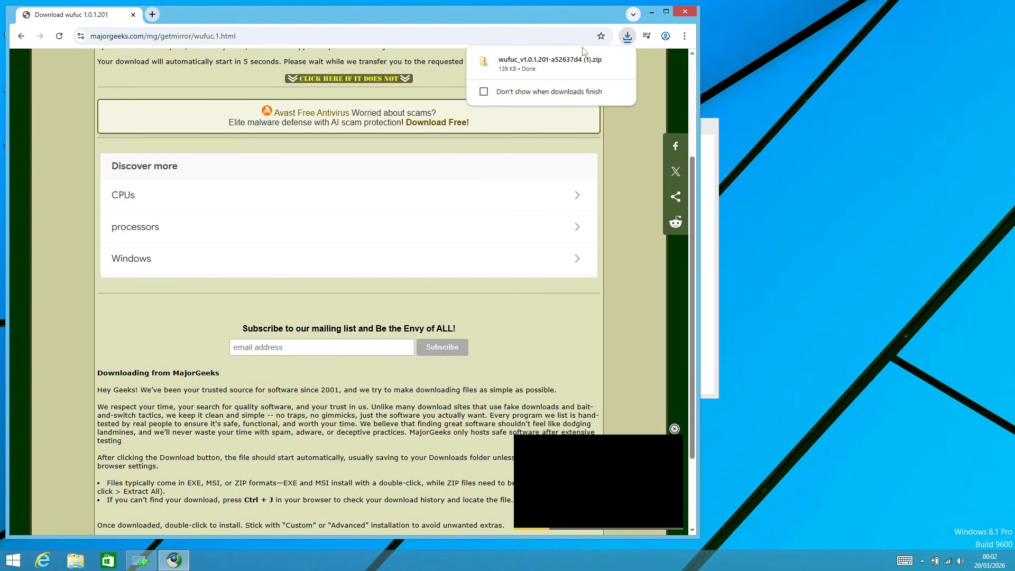
Minimize the browser and open the wufuc folder inside wufuc_v1.0.1.201-a52637d4 in the Downloads folder
left_click(652, 13)
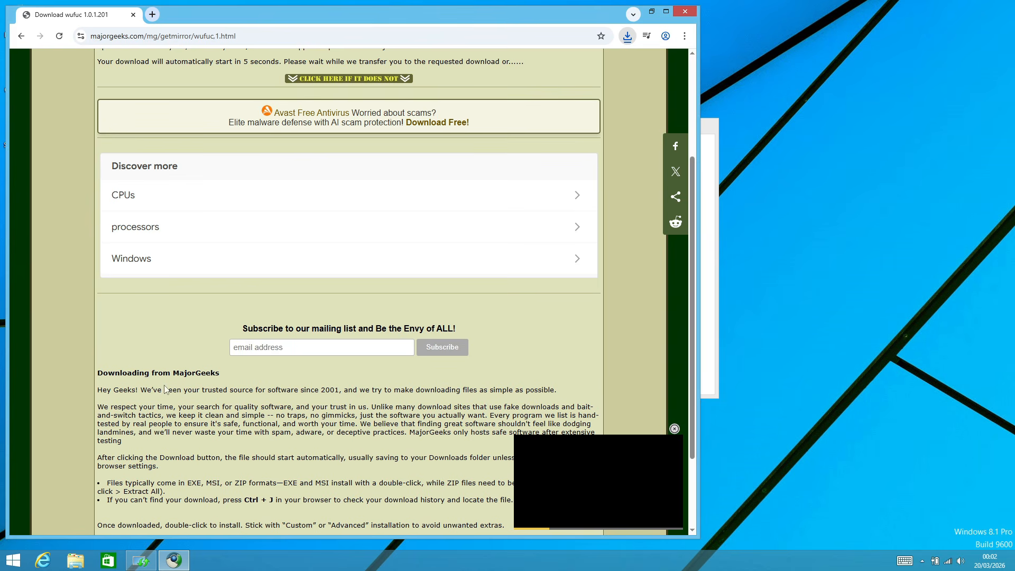
left_click(170, 566)
right_click(172, 565)
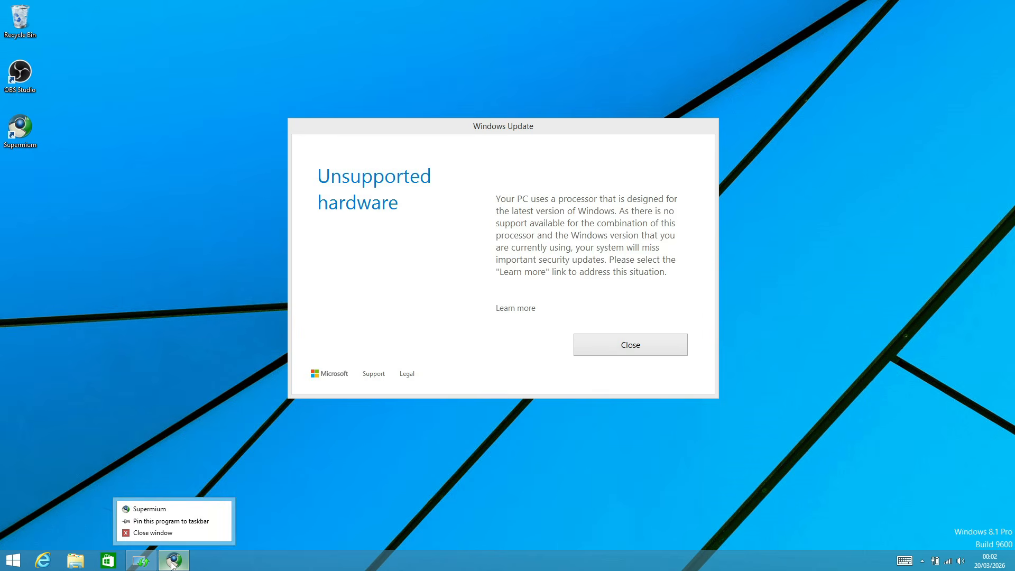
left_click(171, 565)
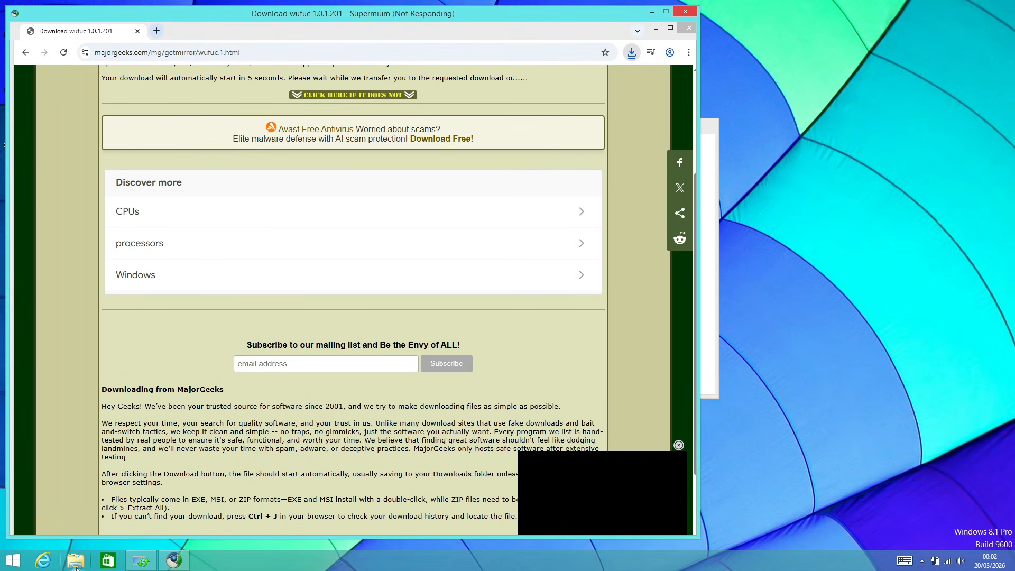
left_click(77, 563)
left_click(174, 564)
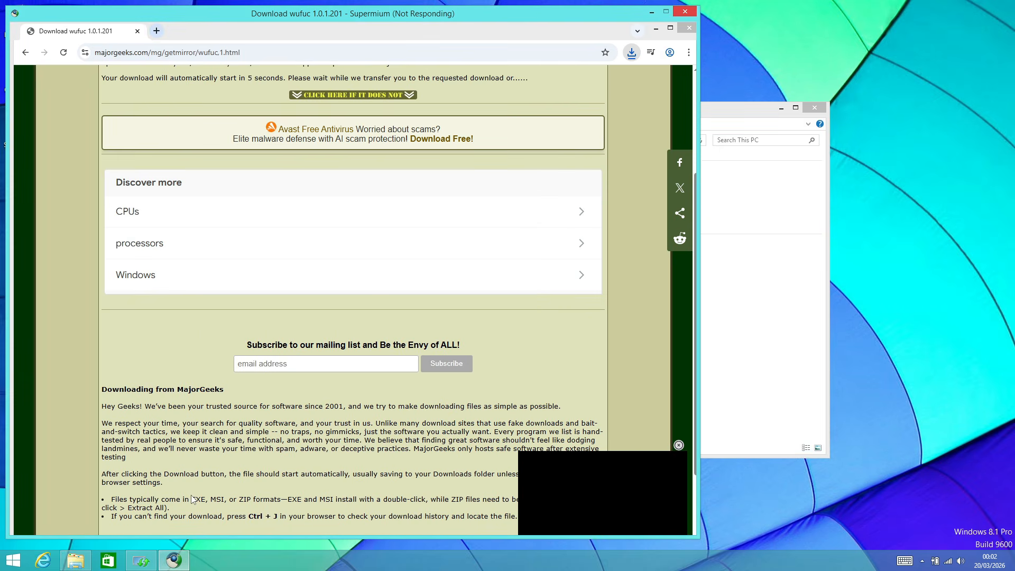
left_click(654, 12)
left_click(235, 183)
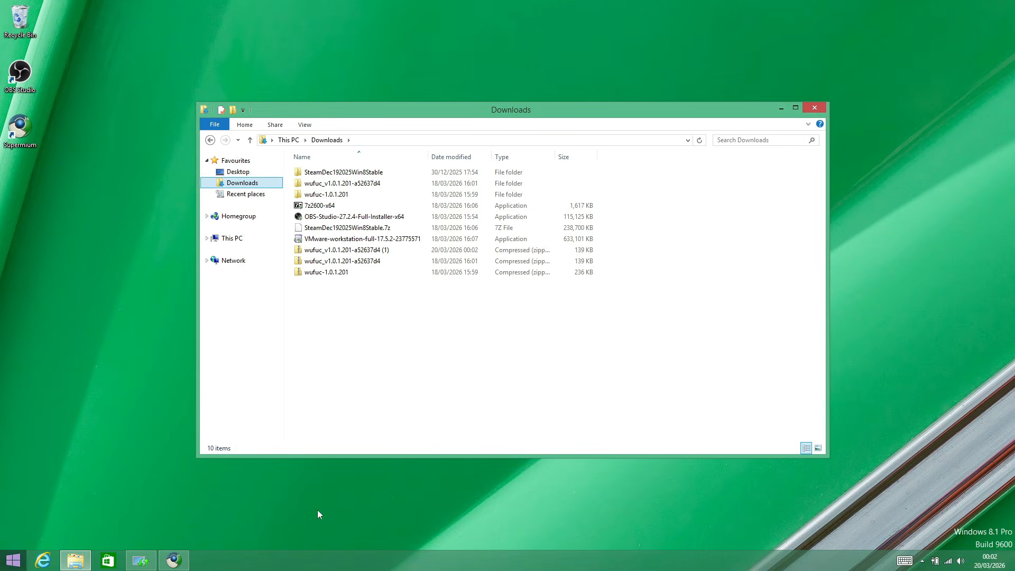
double_click(329, 184)
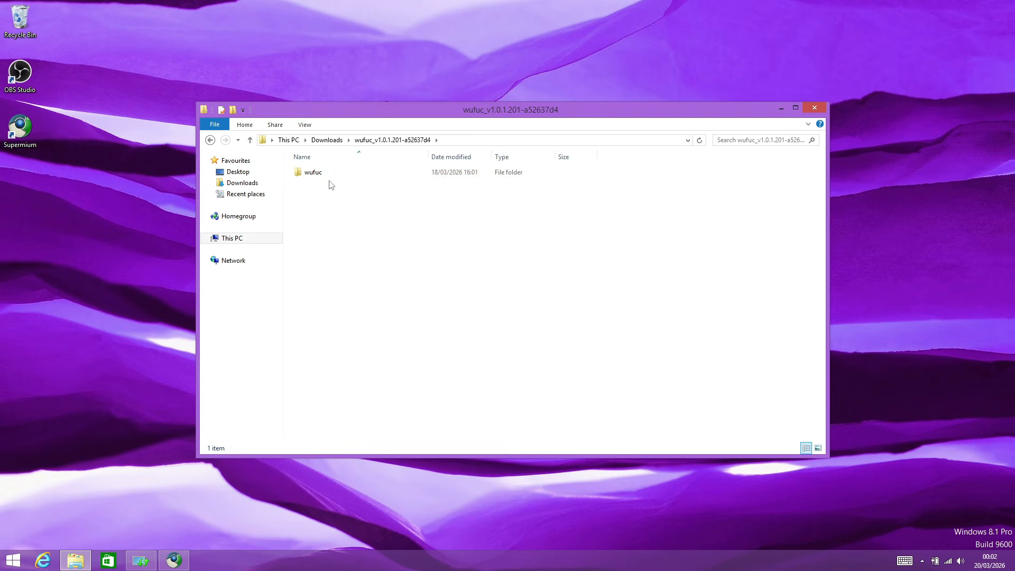
double_click(326, 173)
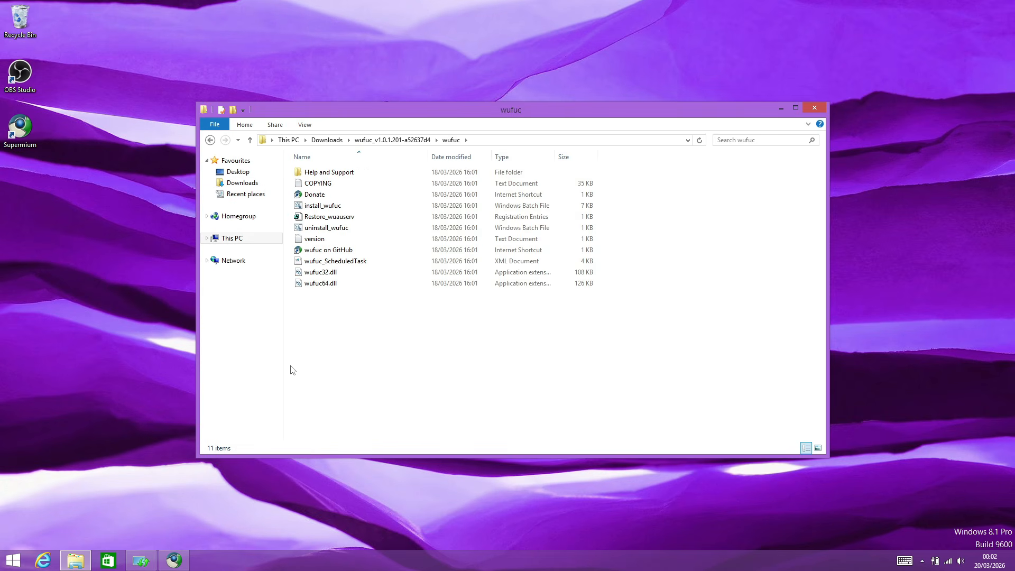
Run the install_wufuc batch file as administrator and answer Y to install wufuc
left_click(379, 210)
right_click(379, 211)
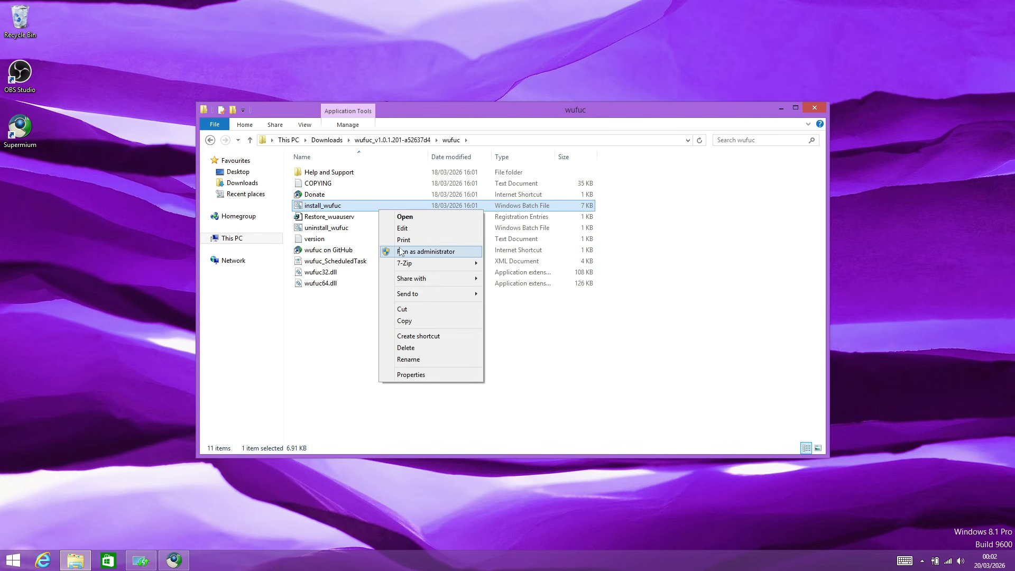
left_click(418, 255)
left_click(539, 290)
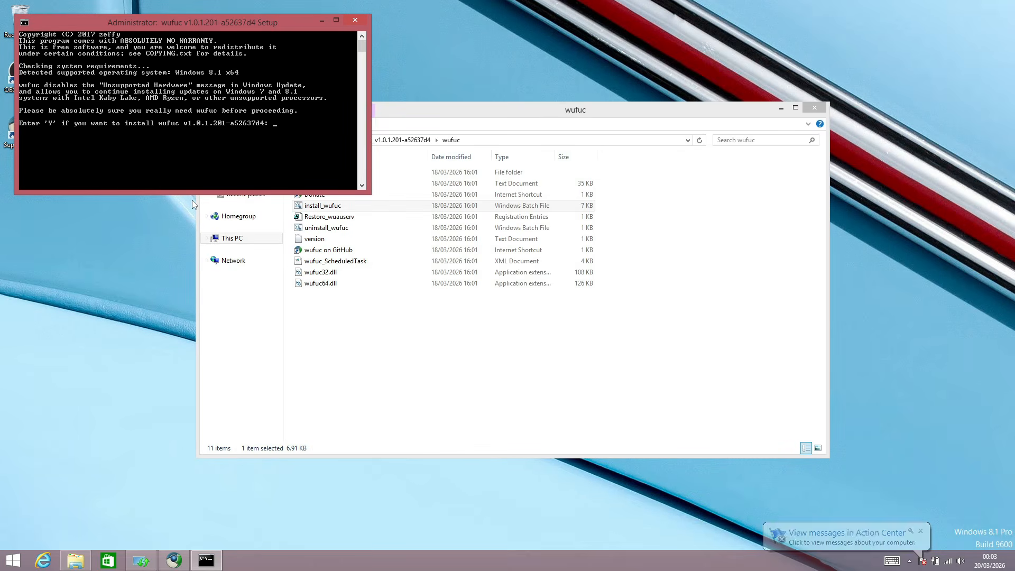
type("y")
key("Return")
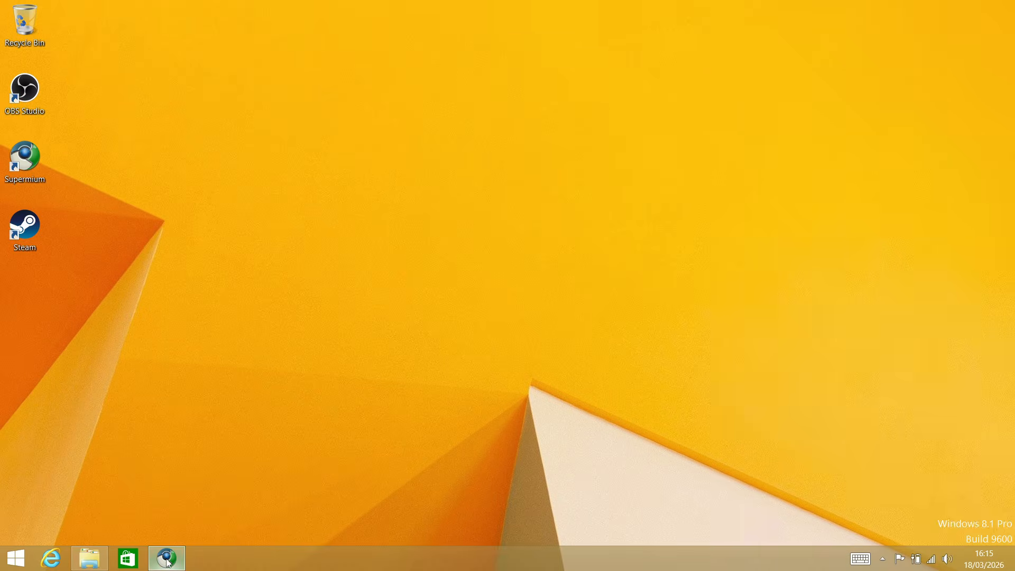
Test the Photos and Store apps from the Start screen, closing each one after it opens
left_click(166, 562)
left_click(16, 558)
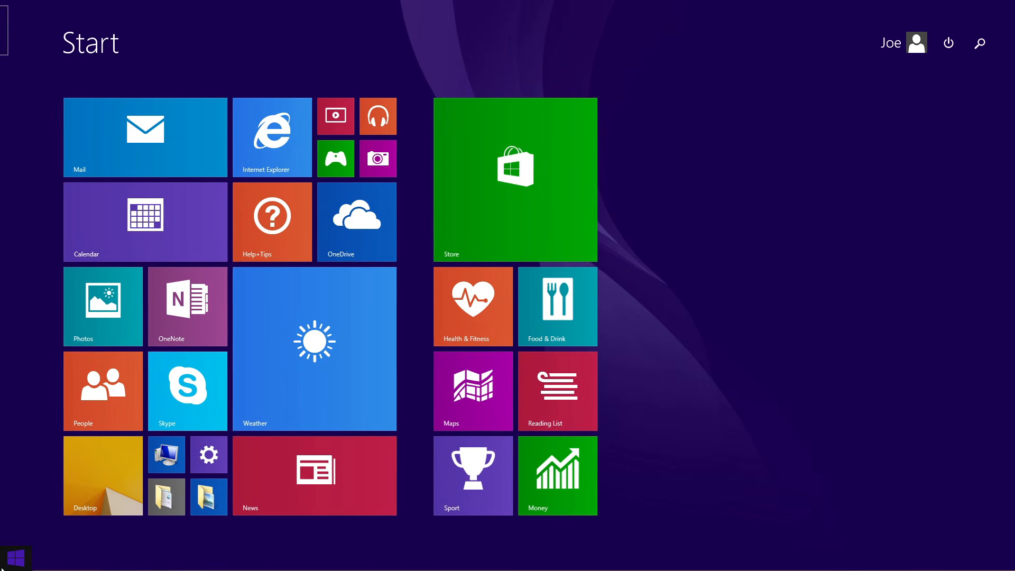
left_click(109, 299)
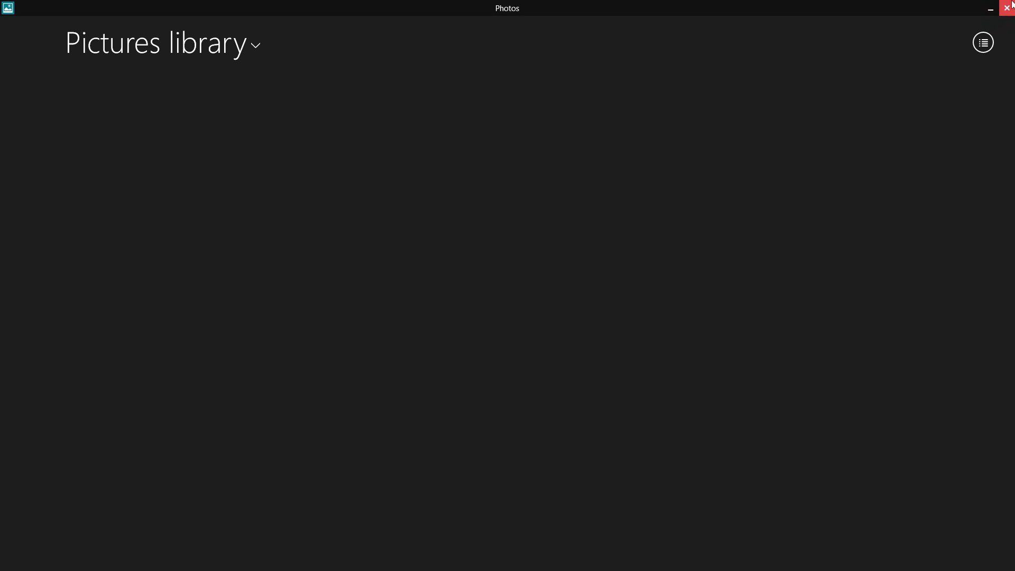
left_click(1008, 8)
key("super")
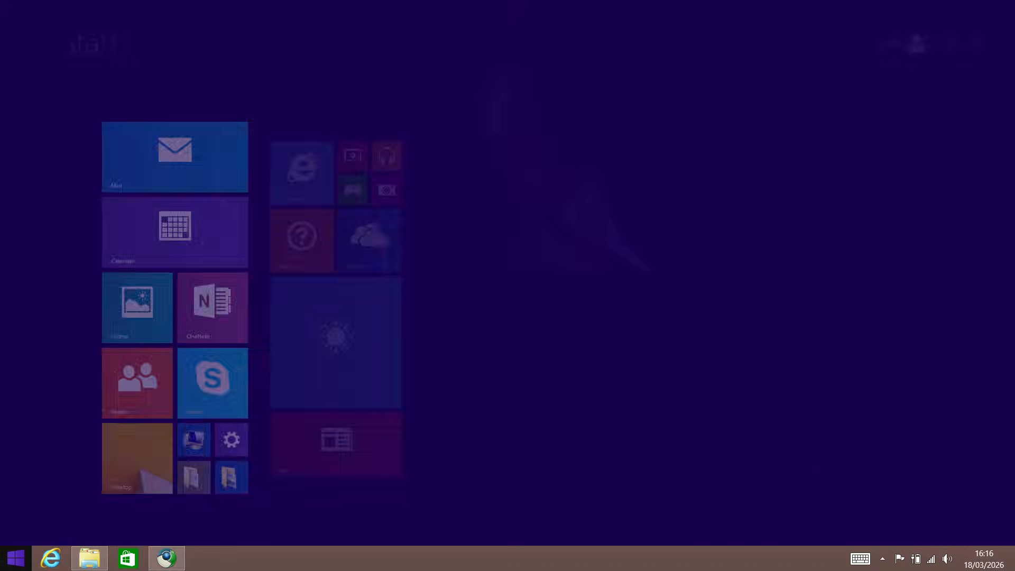
left_click(531, 127)
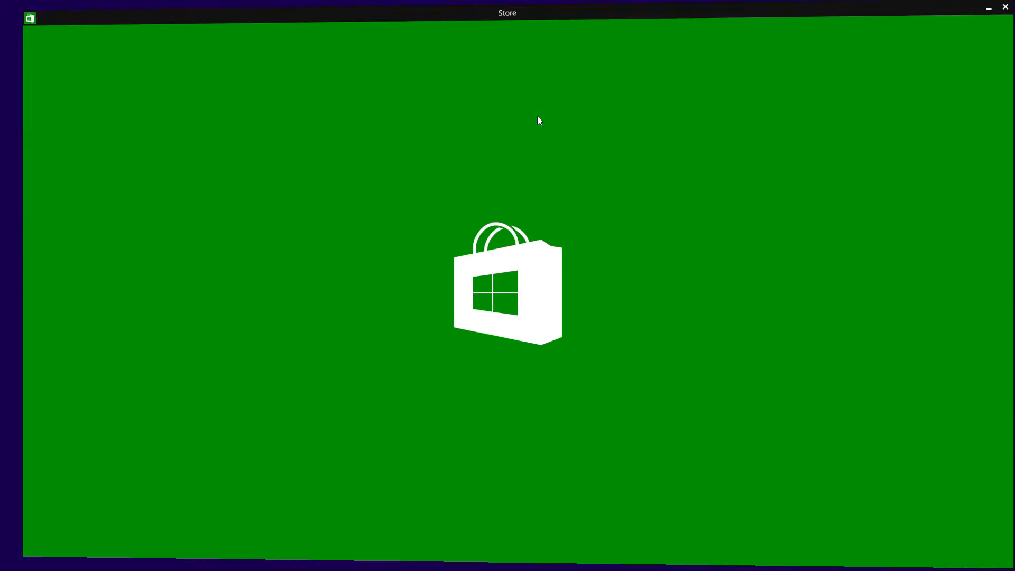
left_click(1007, 8)
key("super")
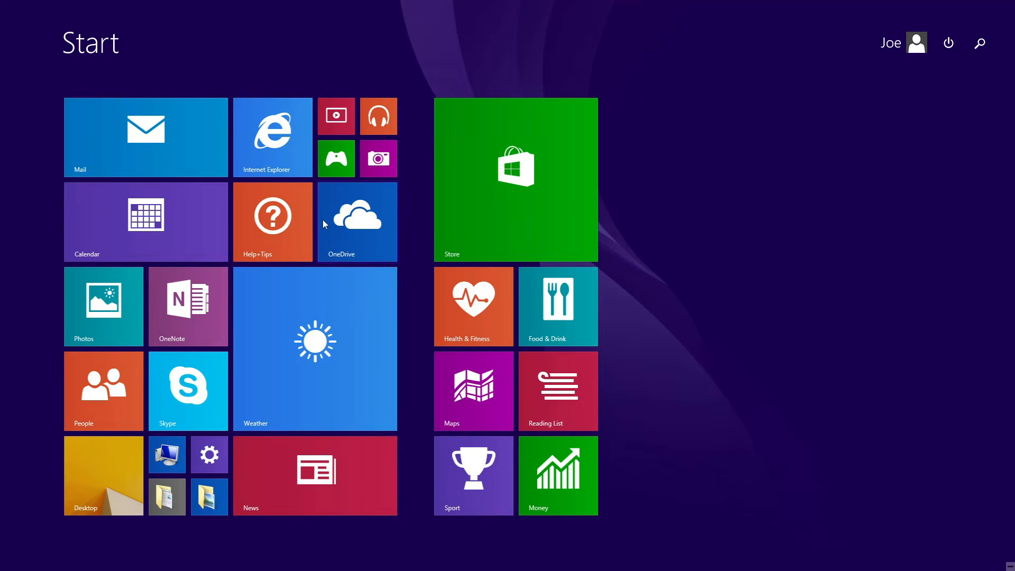
Check the date and time and the PC info pages in PC settings, and close the settings
left_click(207, 458)
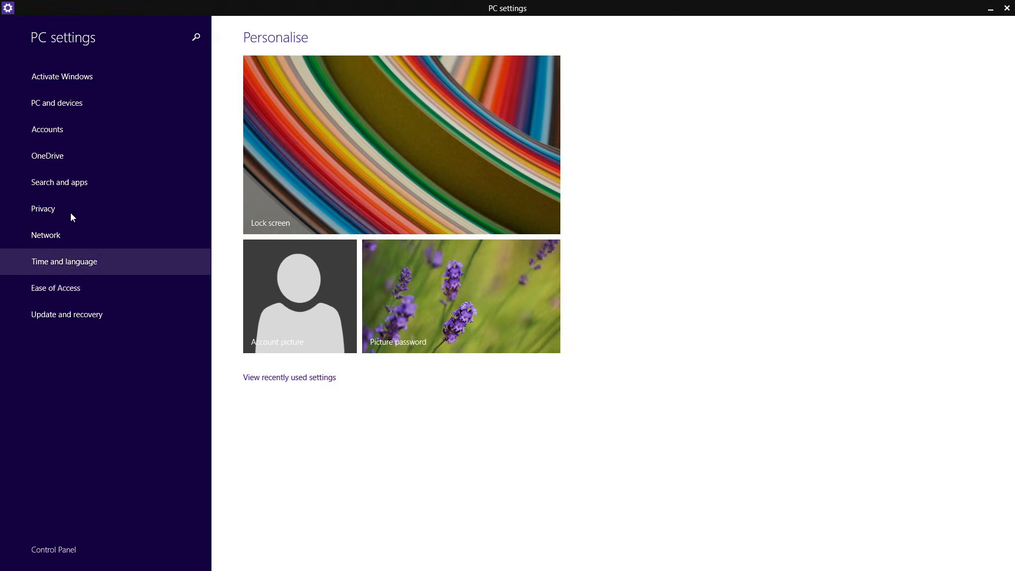
left_click(85, 263)
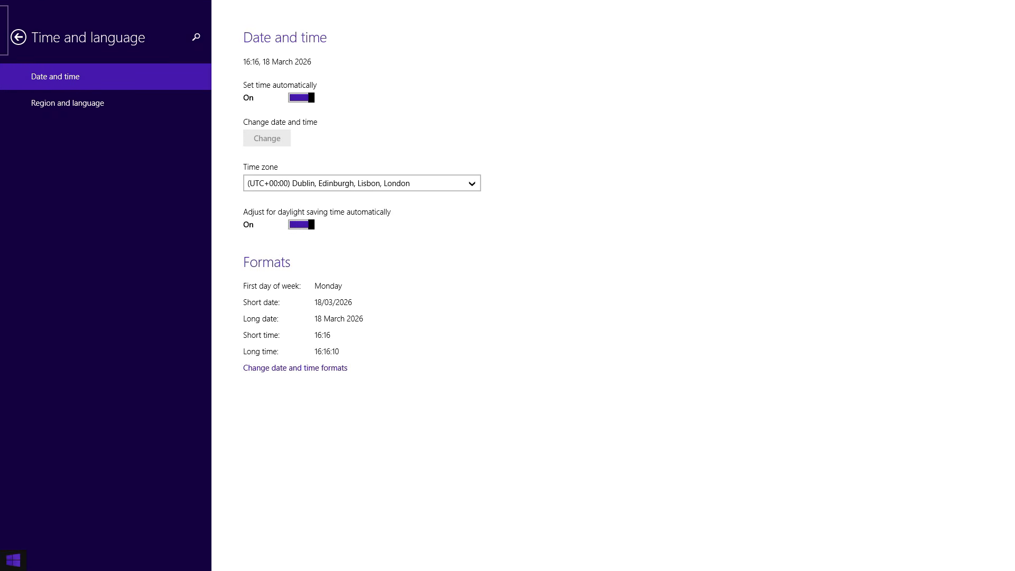
mouse_move(2, 4)
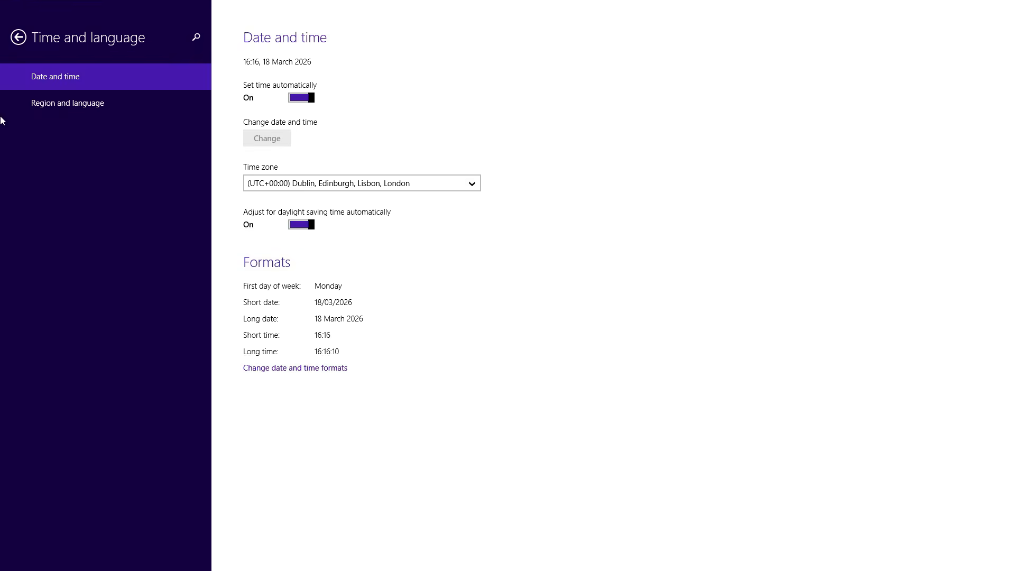
left_click(19, 37)
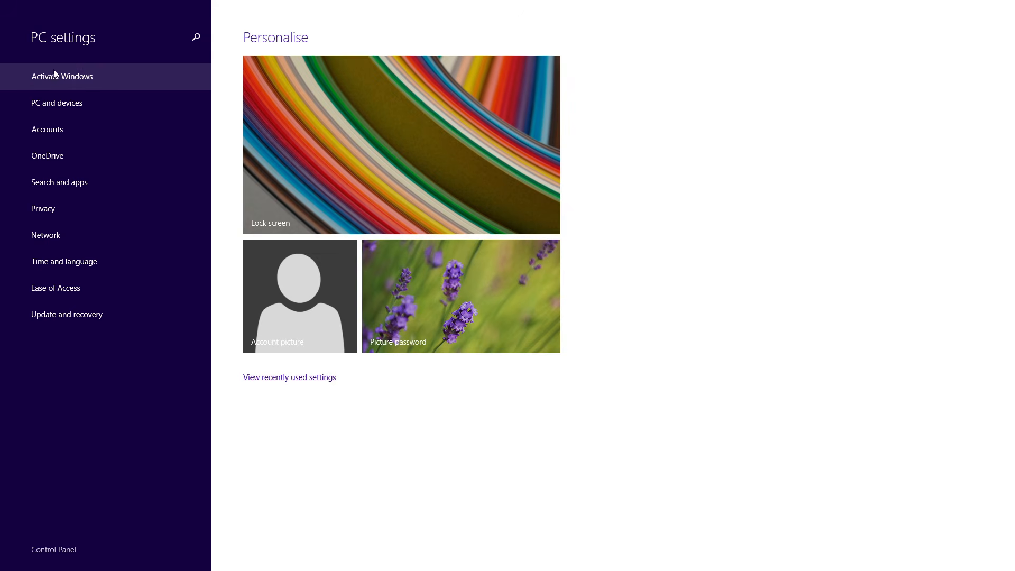
left_click(85, 105)
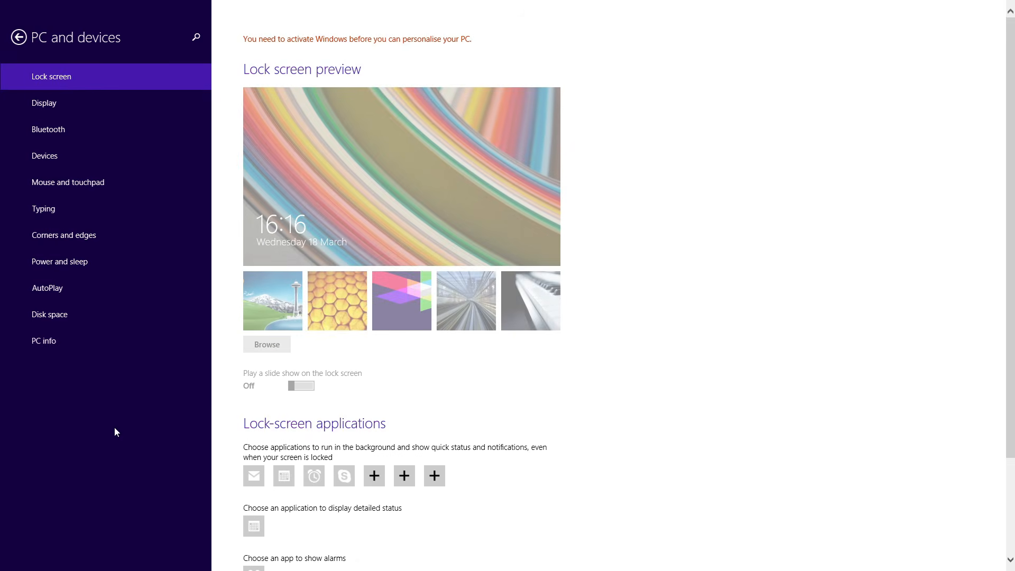
left_click(72, 345)
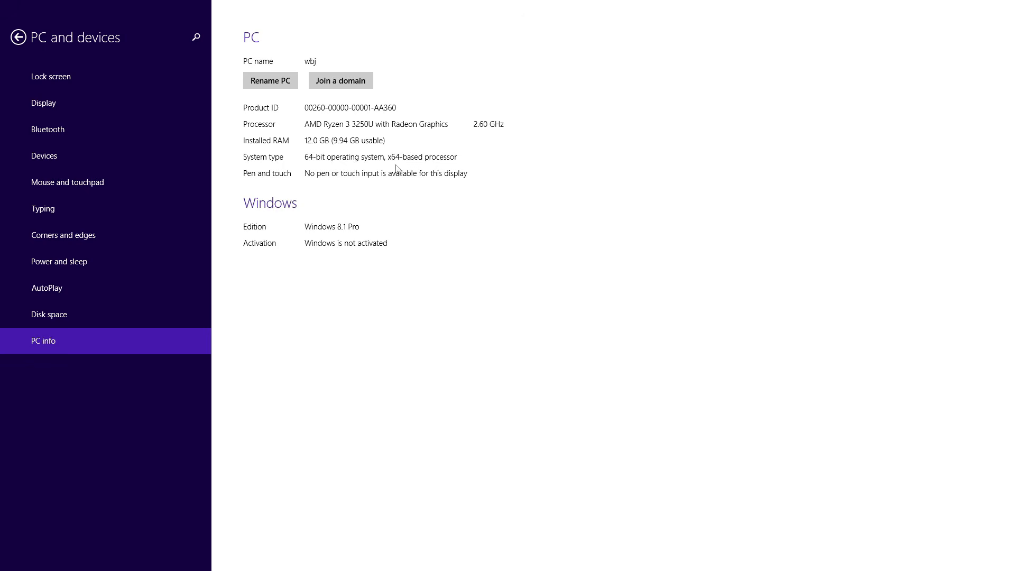
left_click(1002, 6)
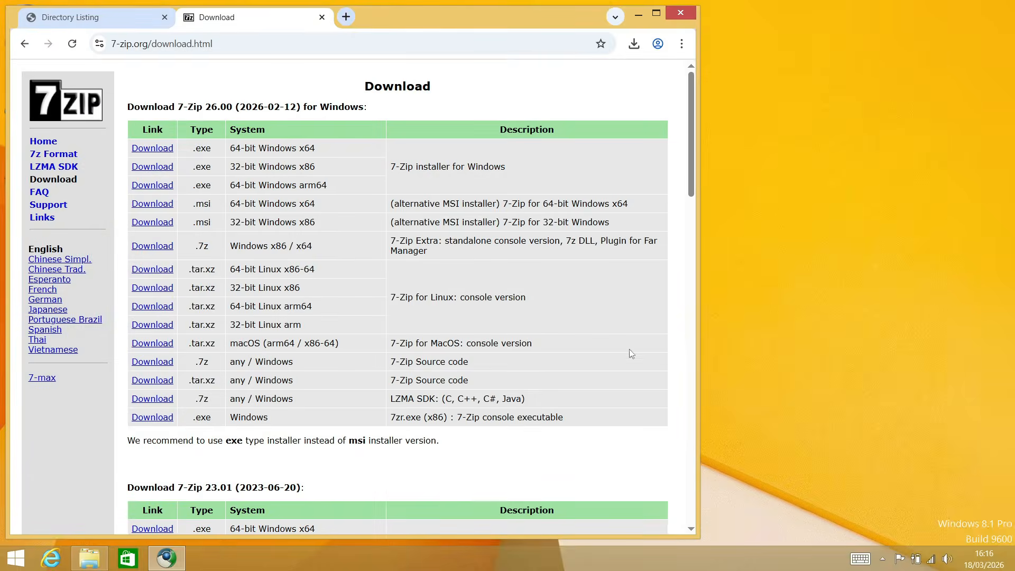
Check the graphics adapter in the advanced screen resolution settings and under Display adapters in Device Manager
right_click(876, 242)
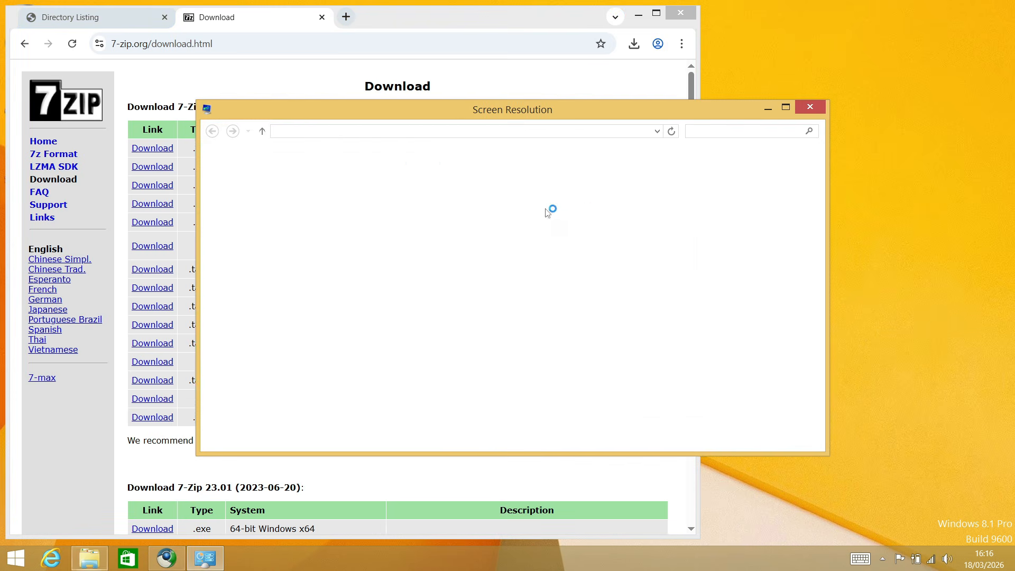
left_click(644, 342)
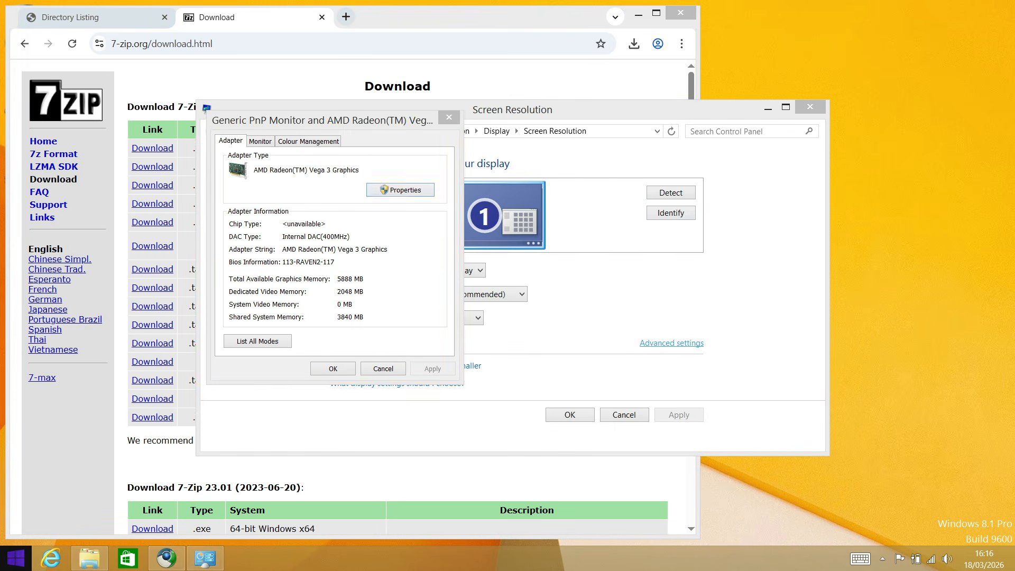
right_click(16, 558)
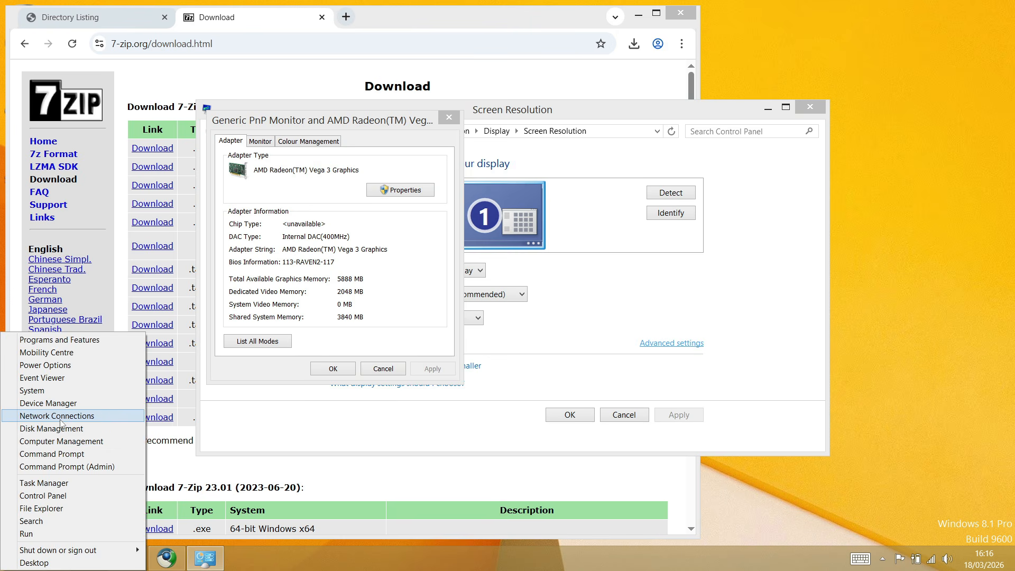
left_click(65, 401)
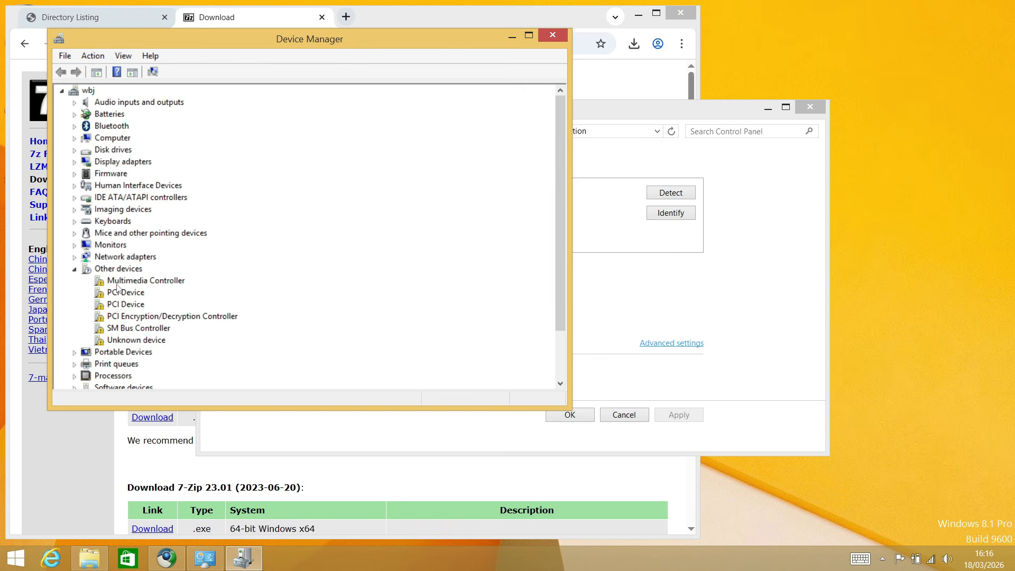
left_click(74, 163)
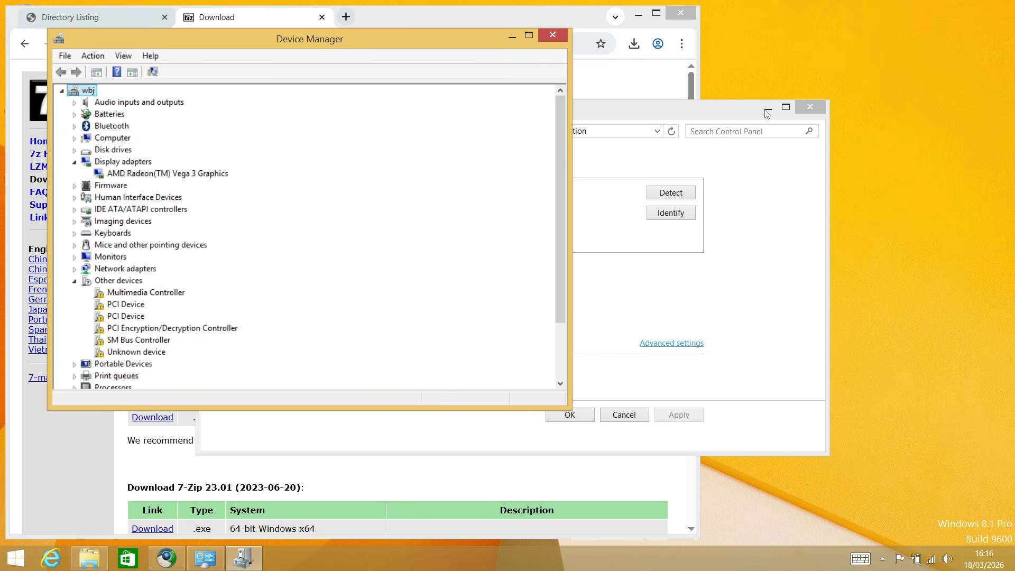
Show the desktop, bring back the screen resolution settings, and close them together with the graphics adapter properties
key("super+d")
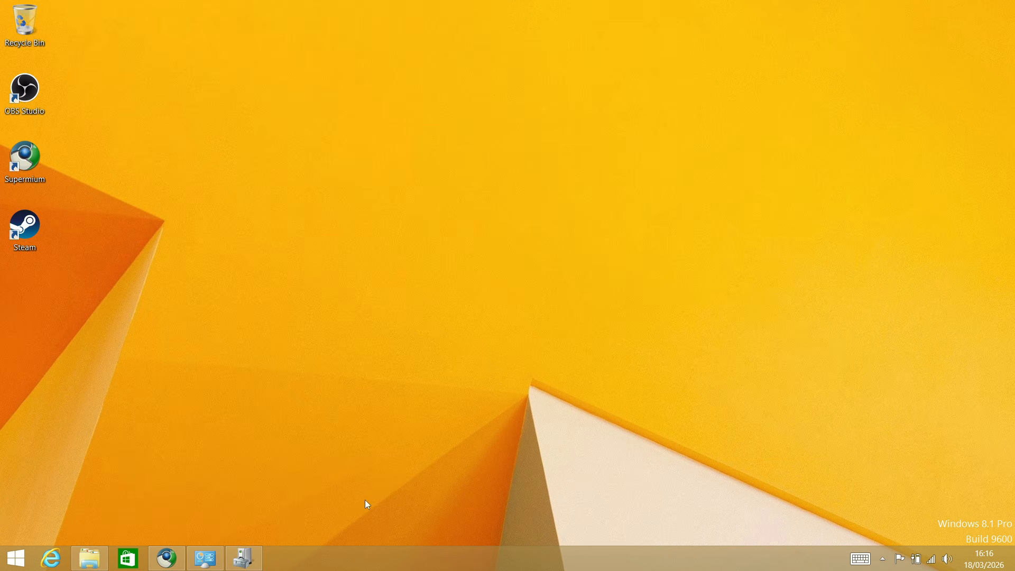
right_click(458, 441)
left_click(465, 416)
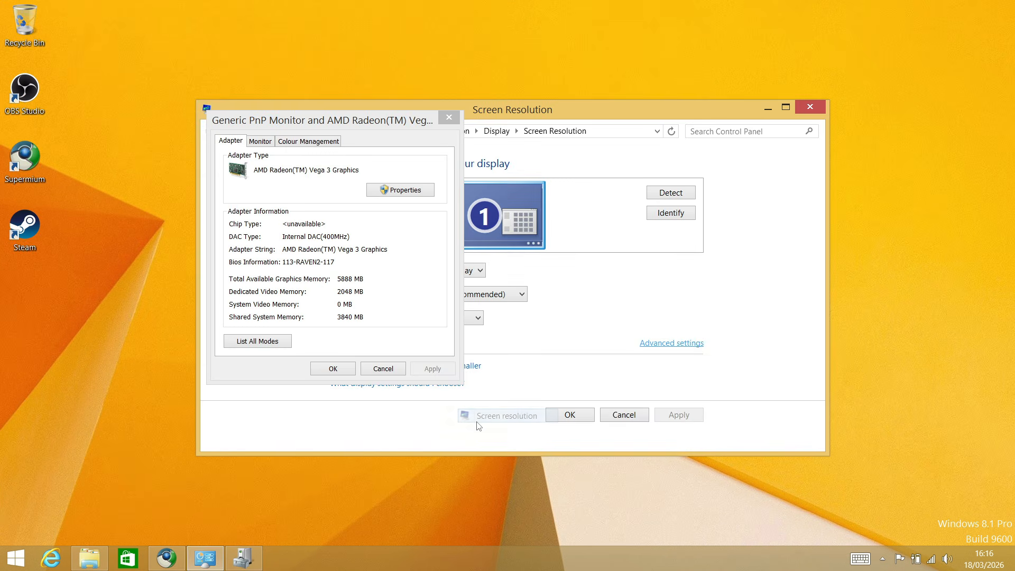
left_click(449, 117)
left_click(805, 107)
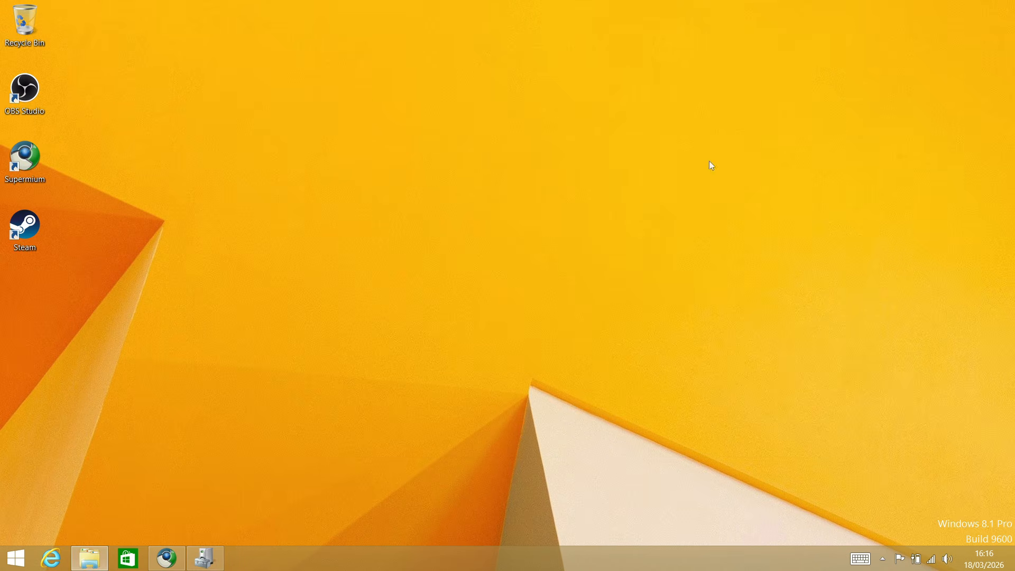
Look into the Recycle Bin and close it, and view the system properties of This PC from File Explorer
double_click(33, 26)
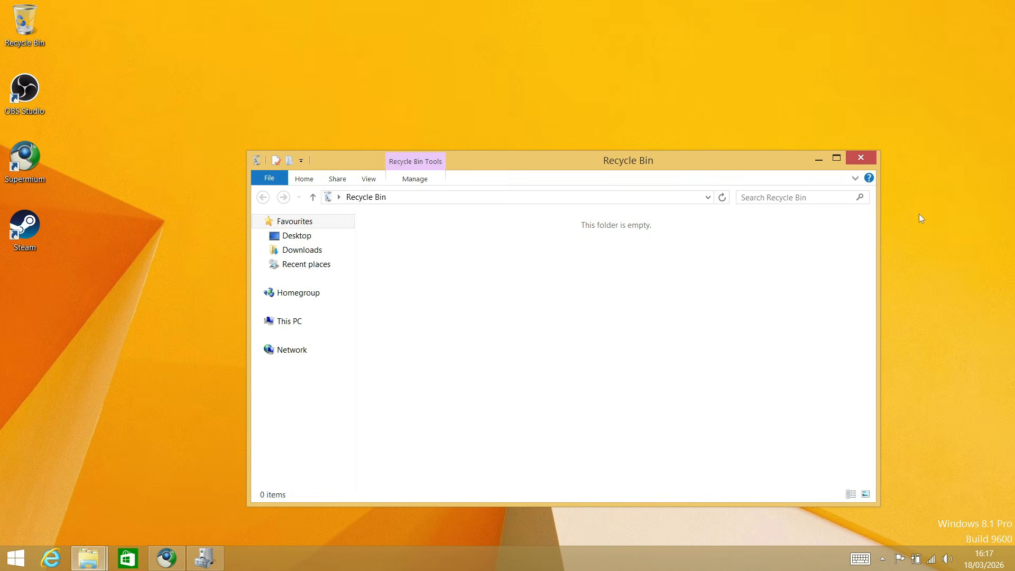
left_click(861, 158)
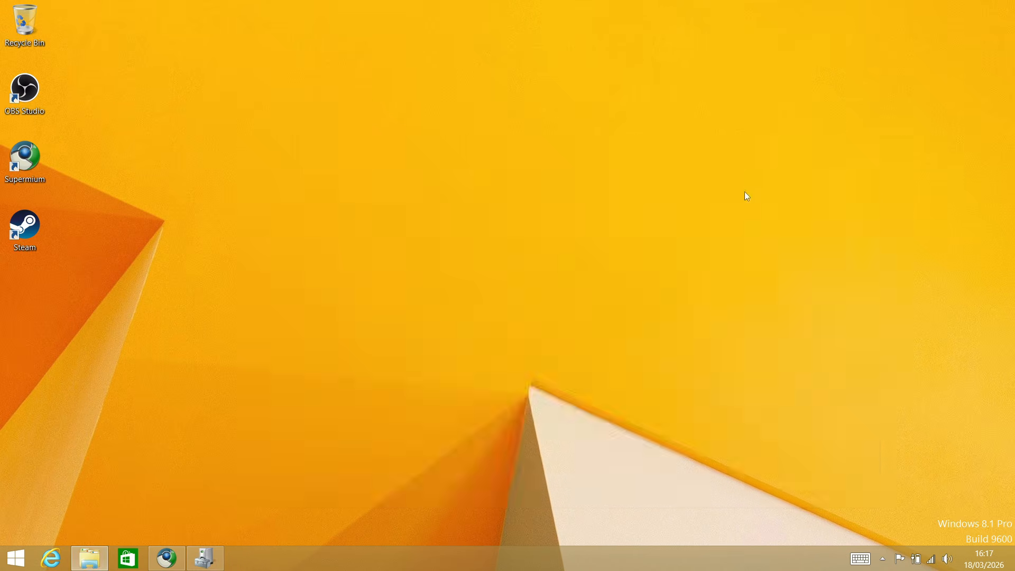
left_click(90, 558)
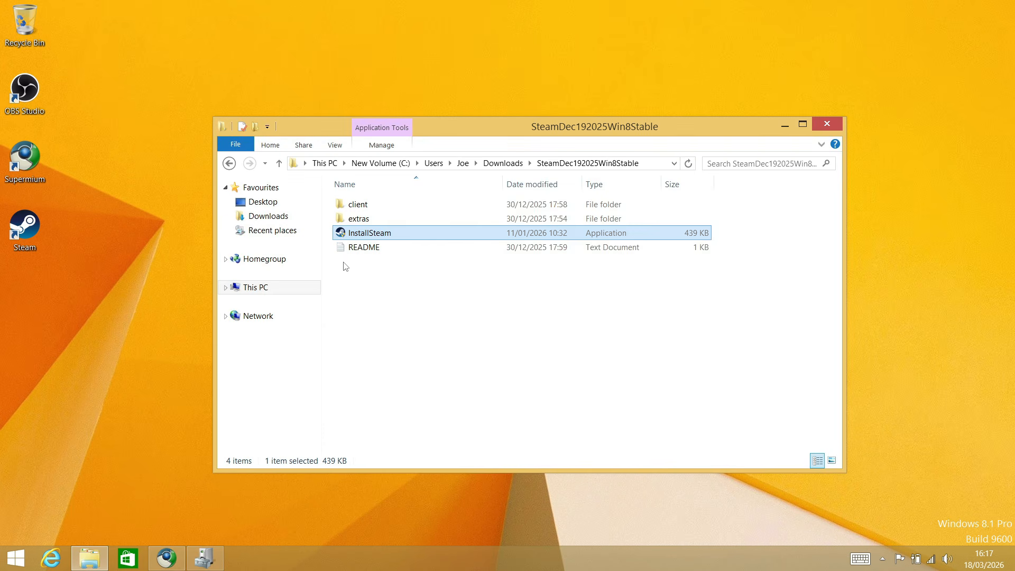
right_click(319, 294)
left_click(389, 427)
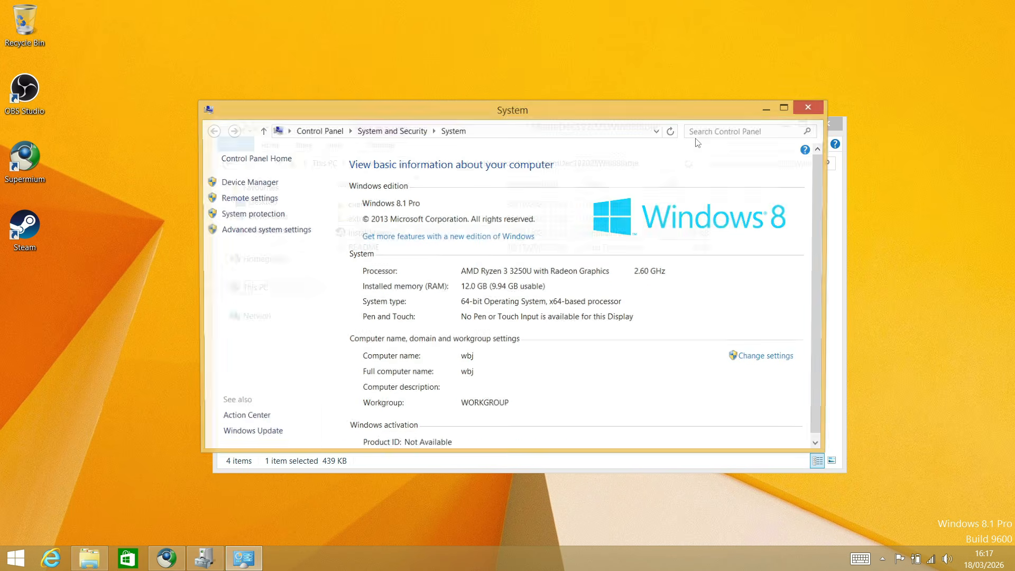